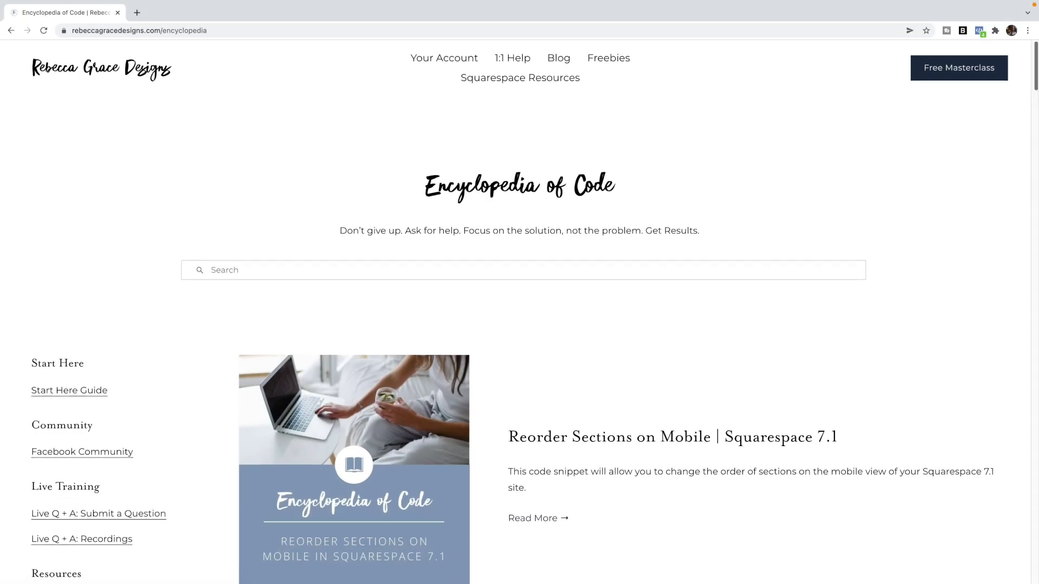
- Scroll down through the Encyclopedia of Code blog posts
{"action": "scroll", "coordinate": [520, 312], "scroll_direction": "down", "scroll_amount": 6}
{"action": "scroll", "coordinate": [519, 312], "scroll_direction": "down", "scroll_amount": 11}
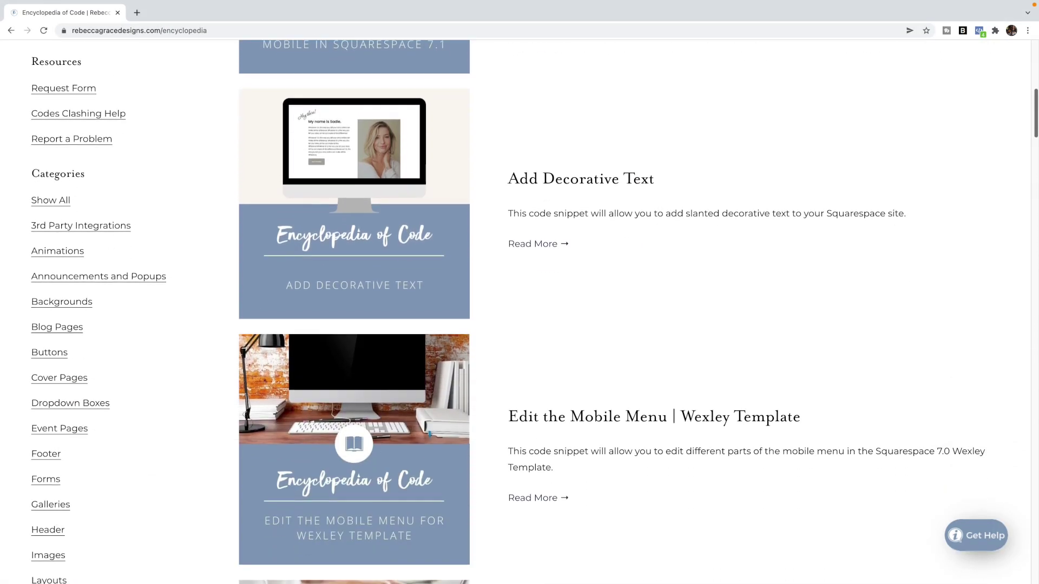
{"action": "scroll", "coordinate": [519, 312], "scroll_direction": "down", "scroll_amount": 13}
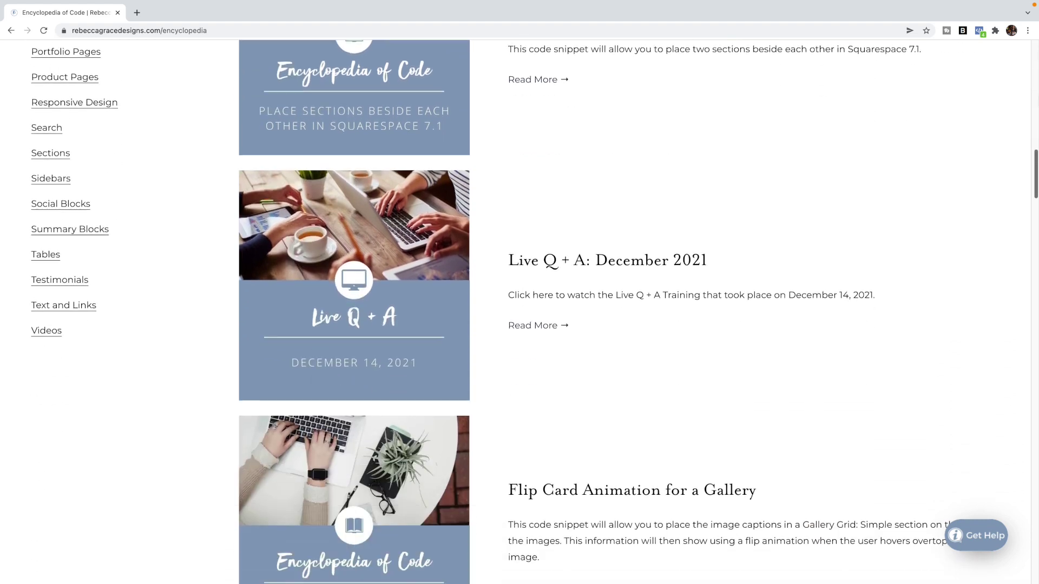
{"action": "scroll", "coordinate": [519, 312], "scroll_direction": "down", "scroll_amount": 5}
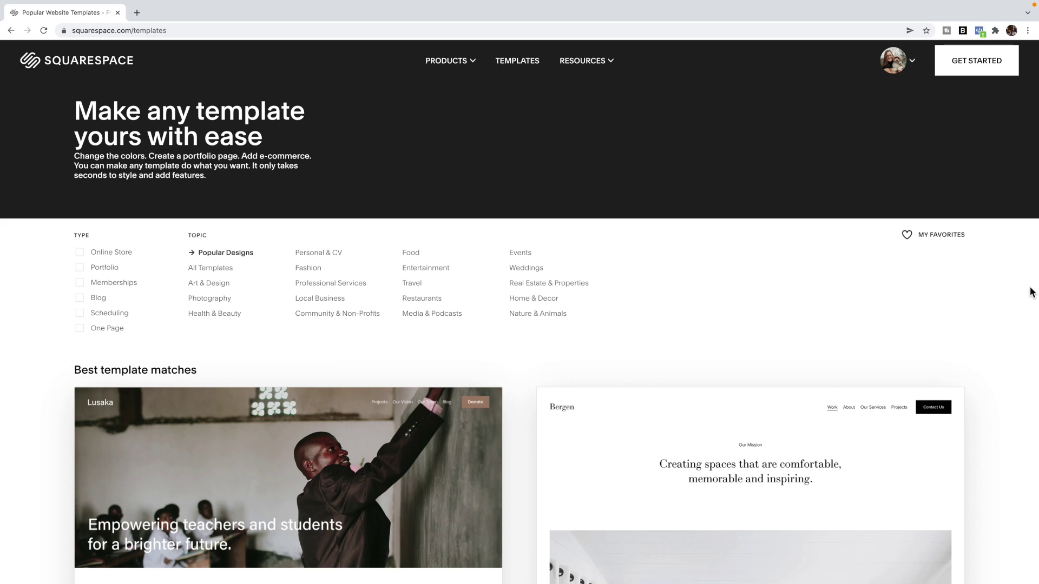
- Start a Clarkson-based site titled 'Moodboard | Squarespace 7.1' and close the introductory tour
{"action": "scroll", "coordinate": [935, 280], "scroll_direction": "down", "scroll_amount": 12}
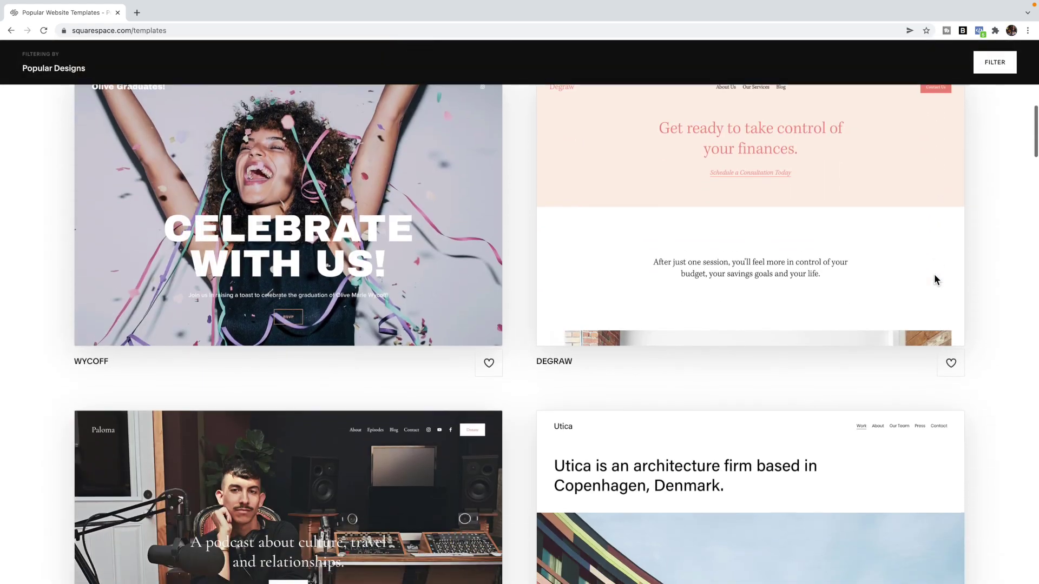
{"action": "scroll", "coordinate": [935, 279], "scroll_direction": "down", "scroll_amount": 10}
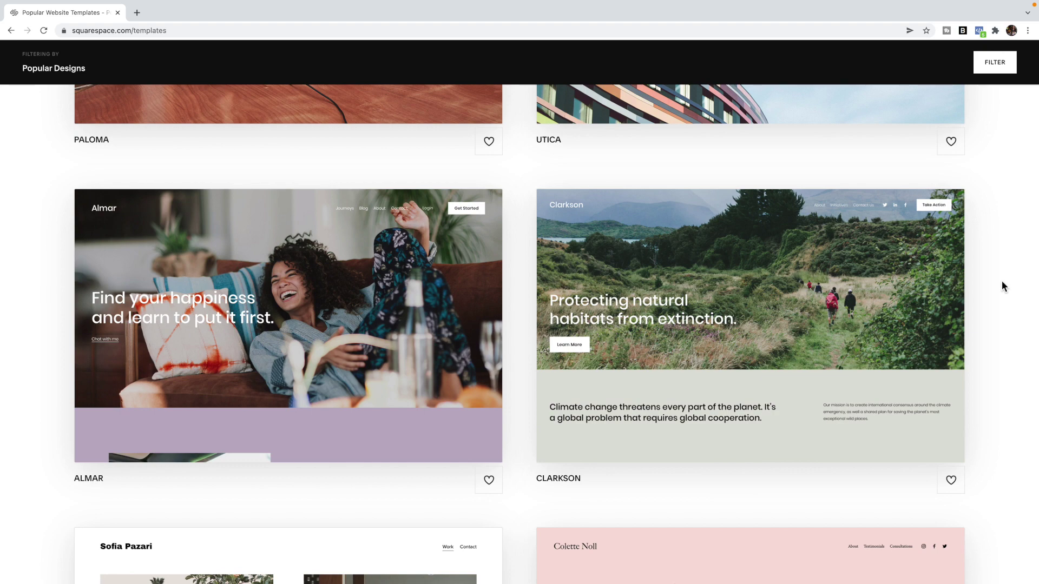
{"action": "mouse_move", "coordinate": [772, 323]}
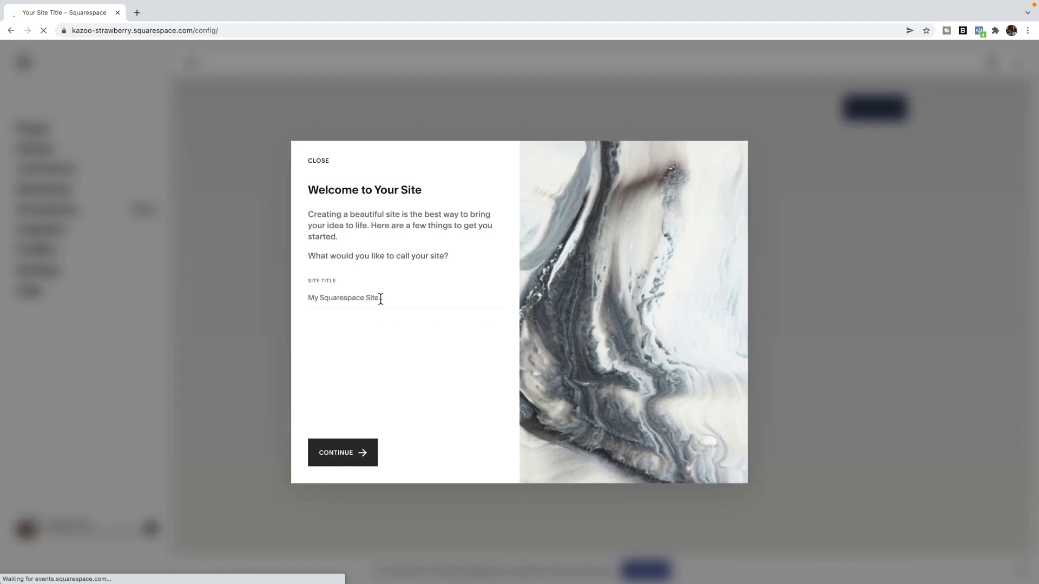
{"action": "left_click", "coordinate": [380, 299]}
{"action": "type", "text": "Moodboard | Squarespace 7.1"}
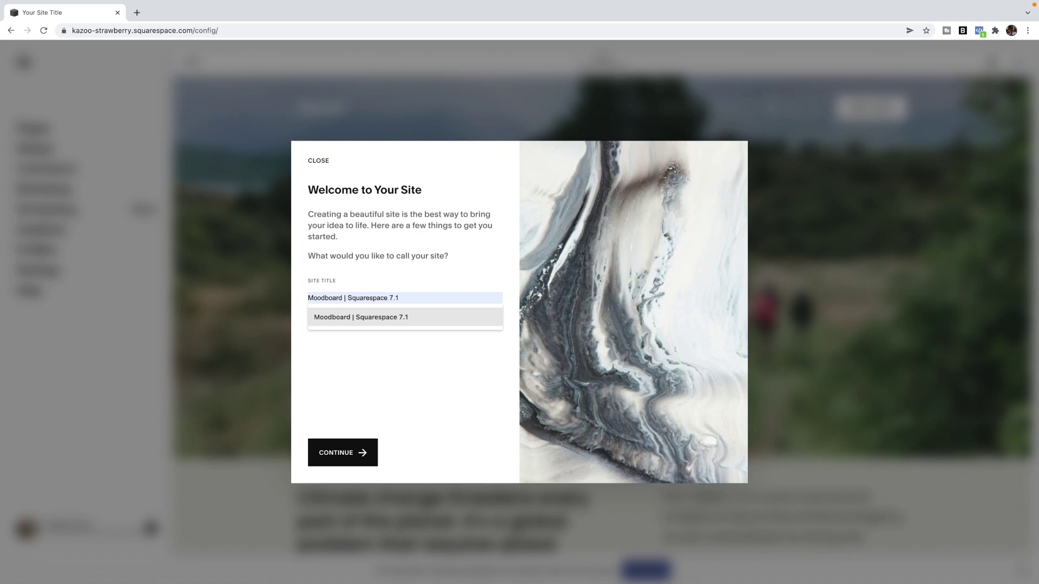
{"action": "left_click", "coordinate": [427, 317]}
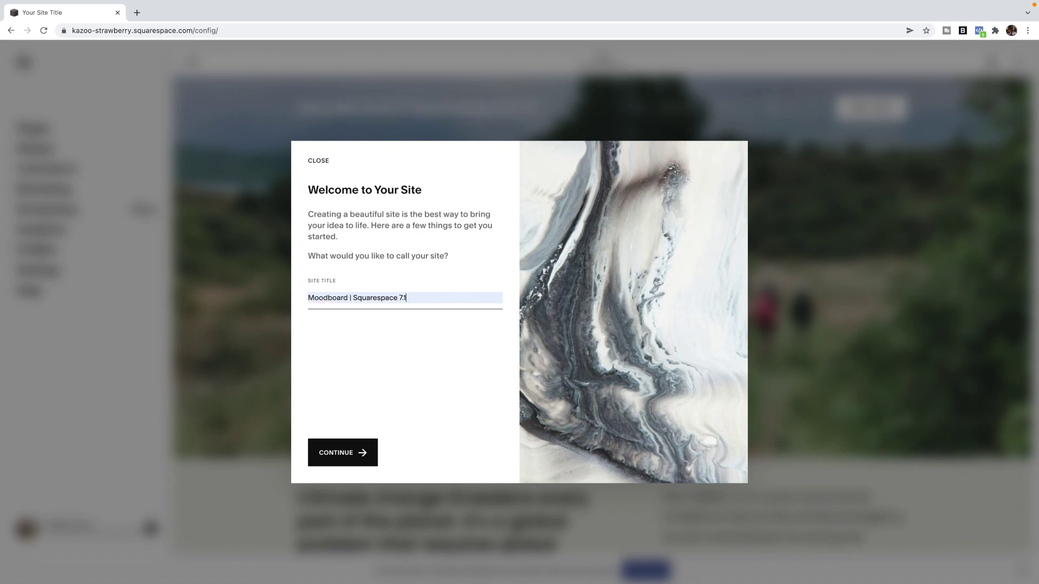
{"action": "left_click", "coordinate": [356, 458]}
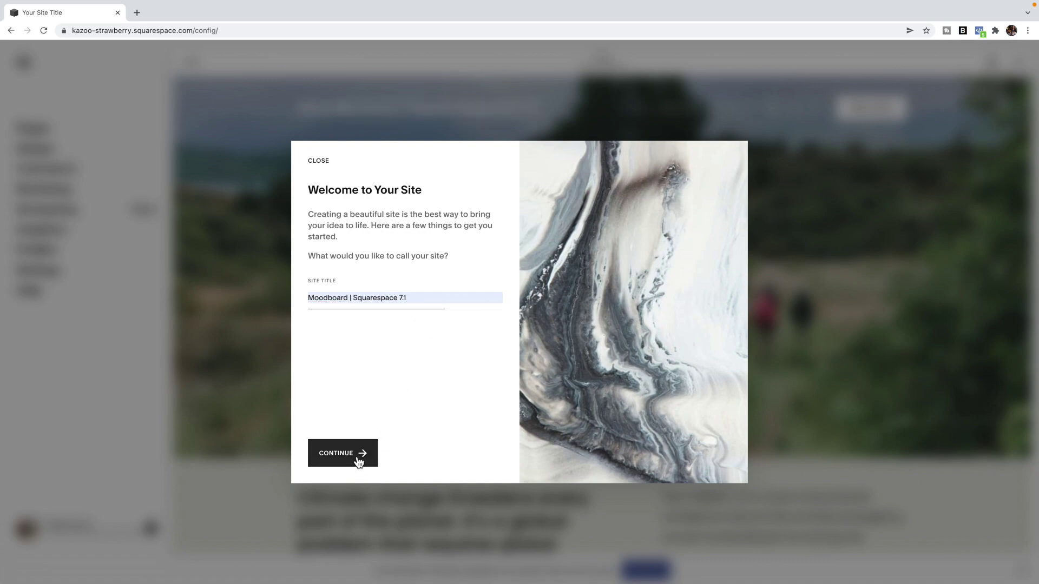
{"action": "left_click", "coordinate": [323, 162]}
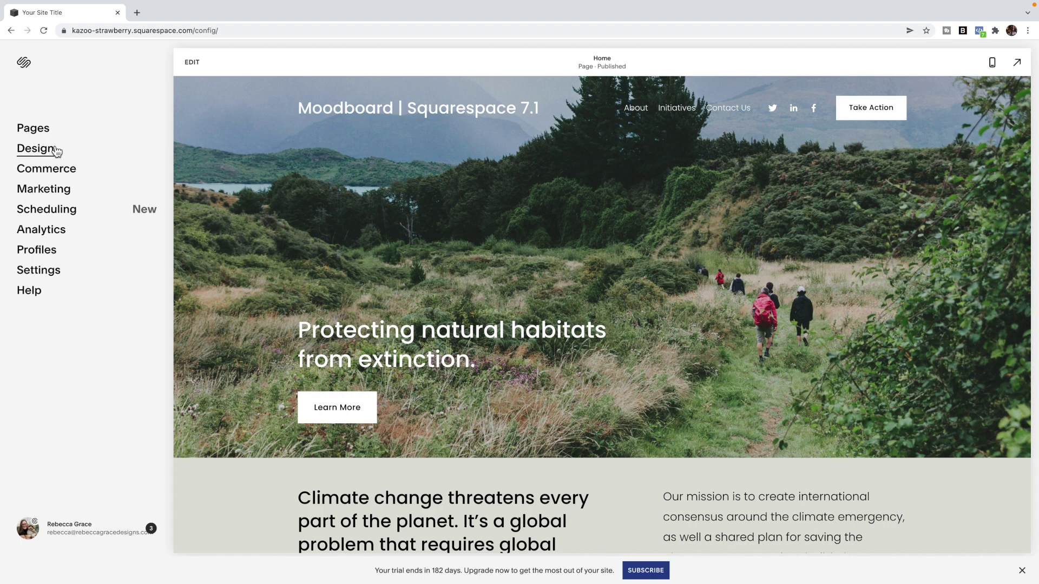
- Show the Pages panel from the left sidebar
{"action": "left_click", "coordinate": [42, 131]}
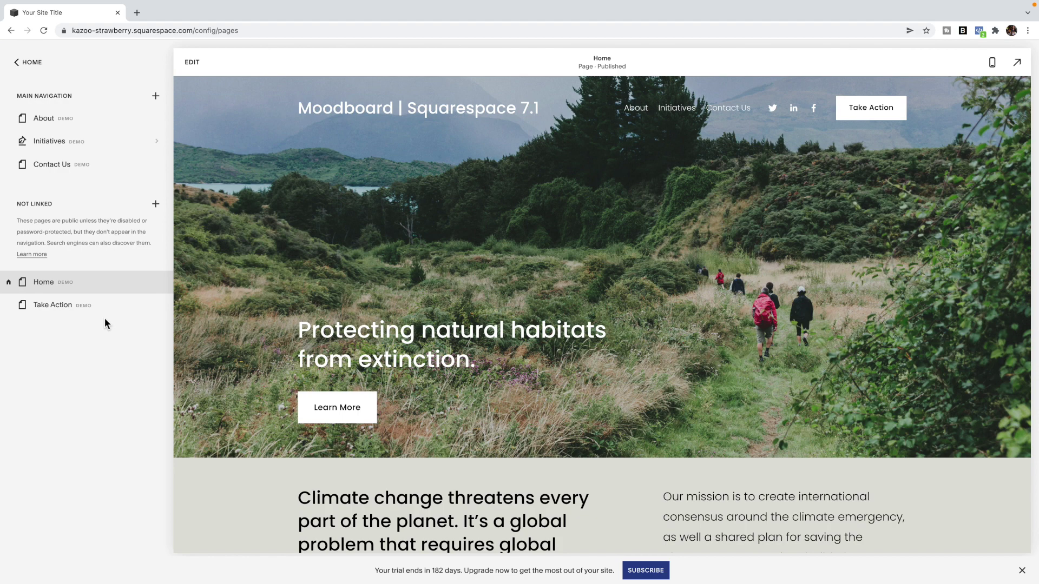
- Create a Blank Page under Not Linked named Mooboard and start editing it
{"action": "left_click", "coordinate": [157, 206]}
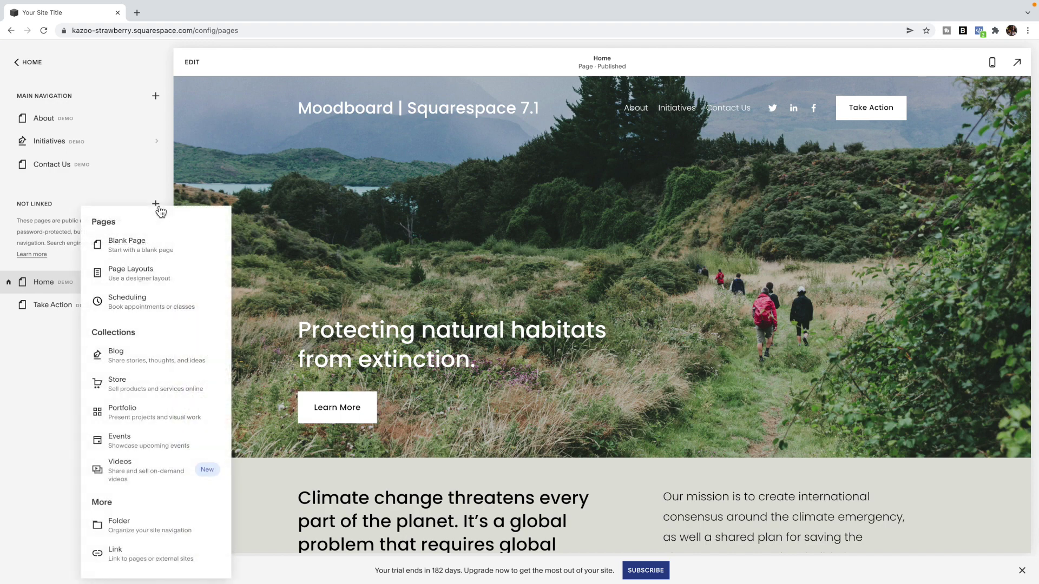
{"action": "left_click", "coordinate": [147, 245]}
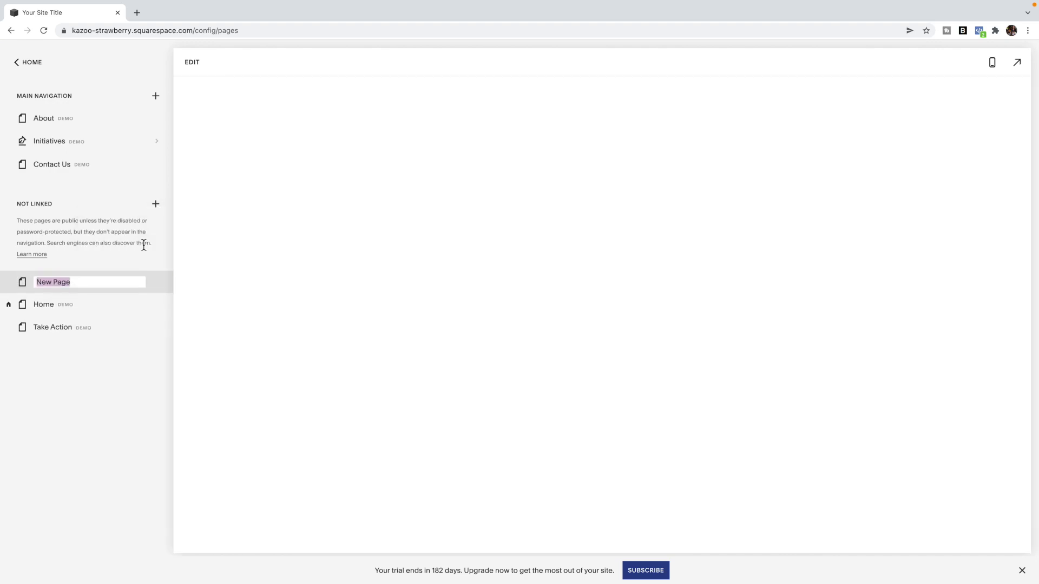
{"action": "type", "text": "m"}
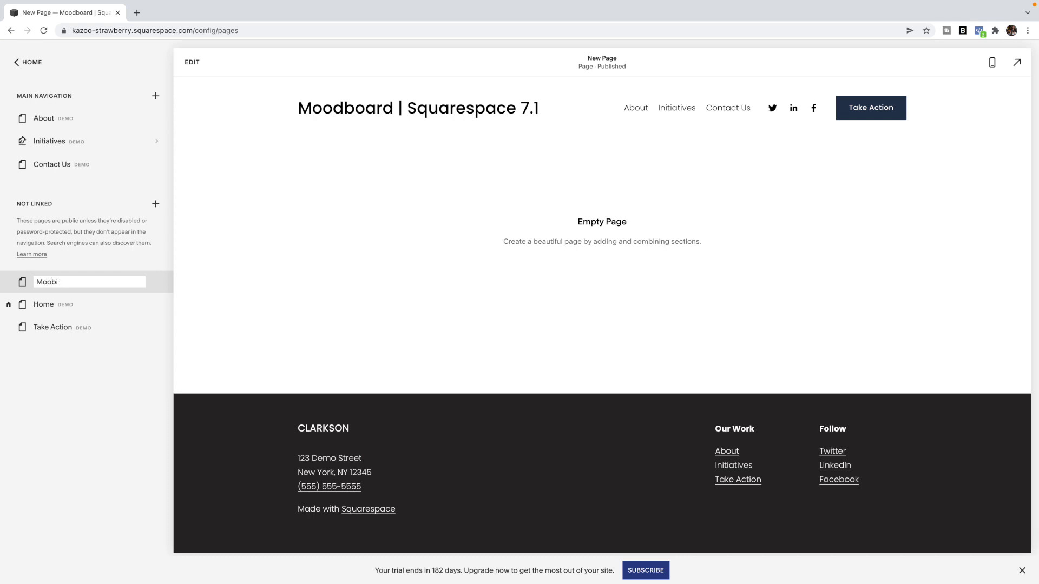
{"action": "key", "text": "Return"}
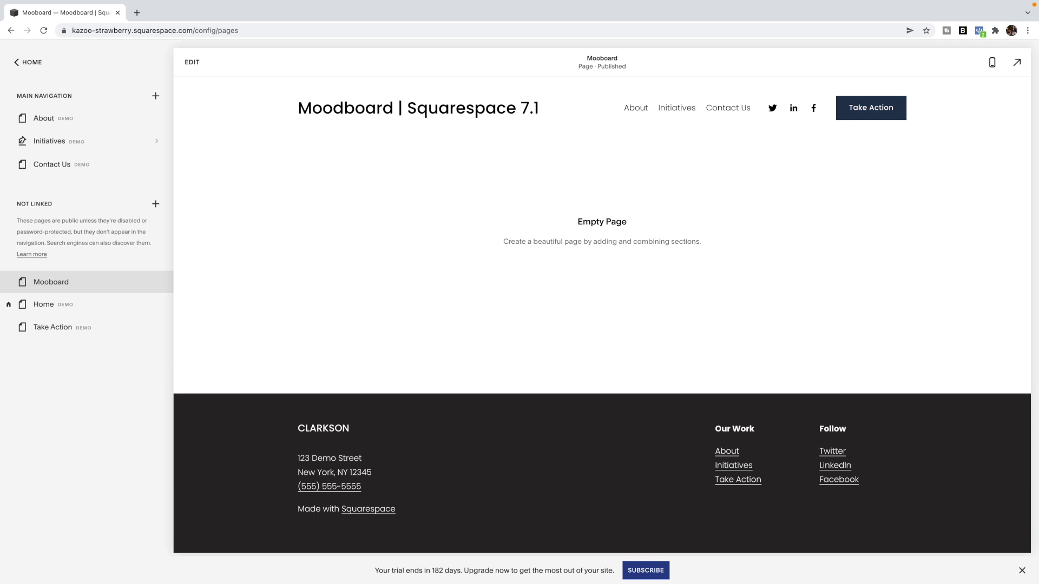
{"action": "left_click", "coordinate": [192, 63]}
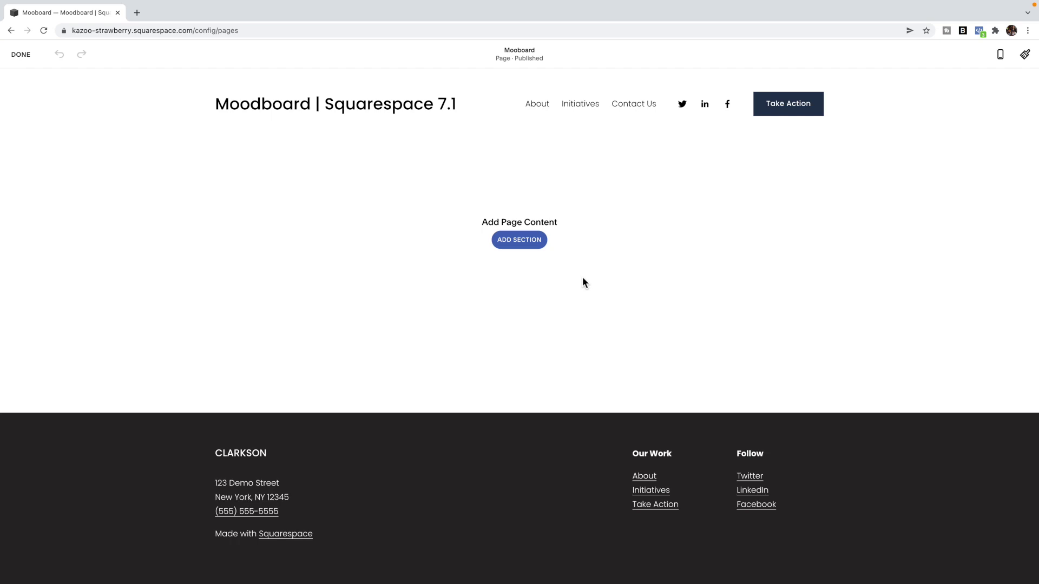
- Add an empty section with text lines Heading 1–4, Paragraph 1 and Paragraph 2
{"action": "left_click", "coordinate": [533, 244]}
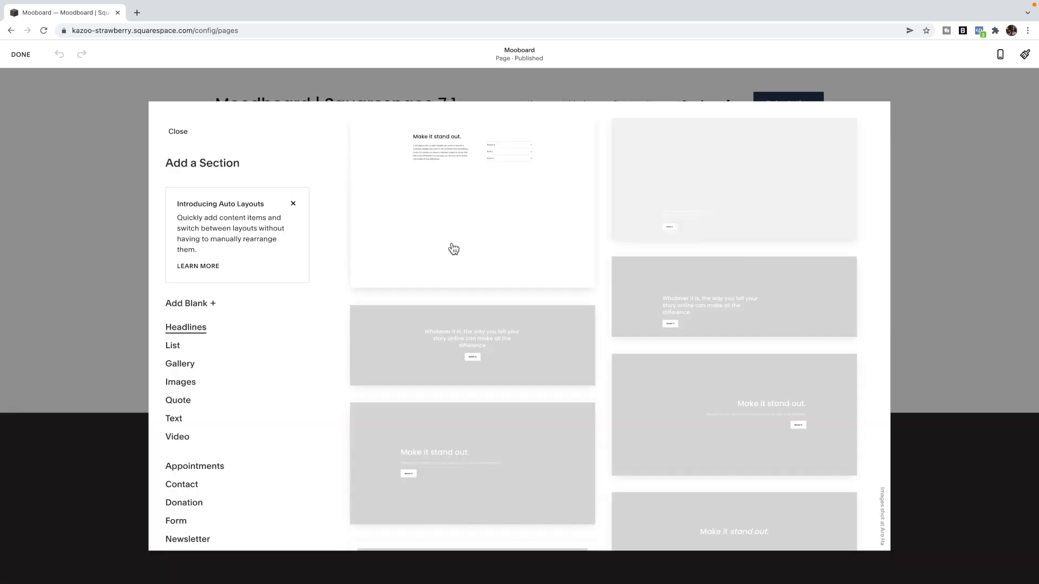
{"action": "left_click", "coordinate": [184, 308]}
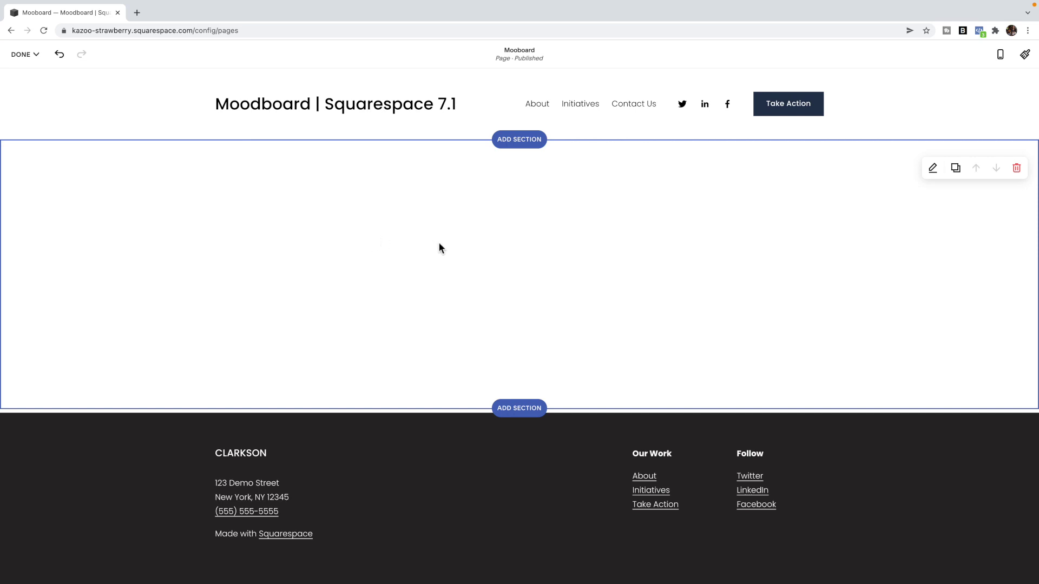
{"action": "left_click", "coordinate": [436, 276]}
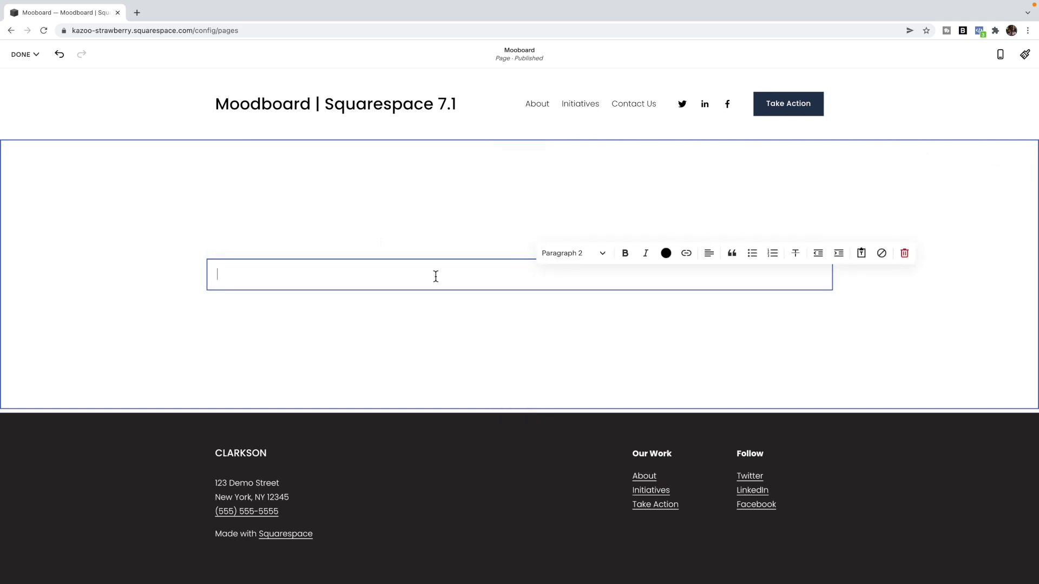
{"action": "type", "text": "Heading 1"}
{"action": "key", "text": "Return"}
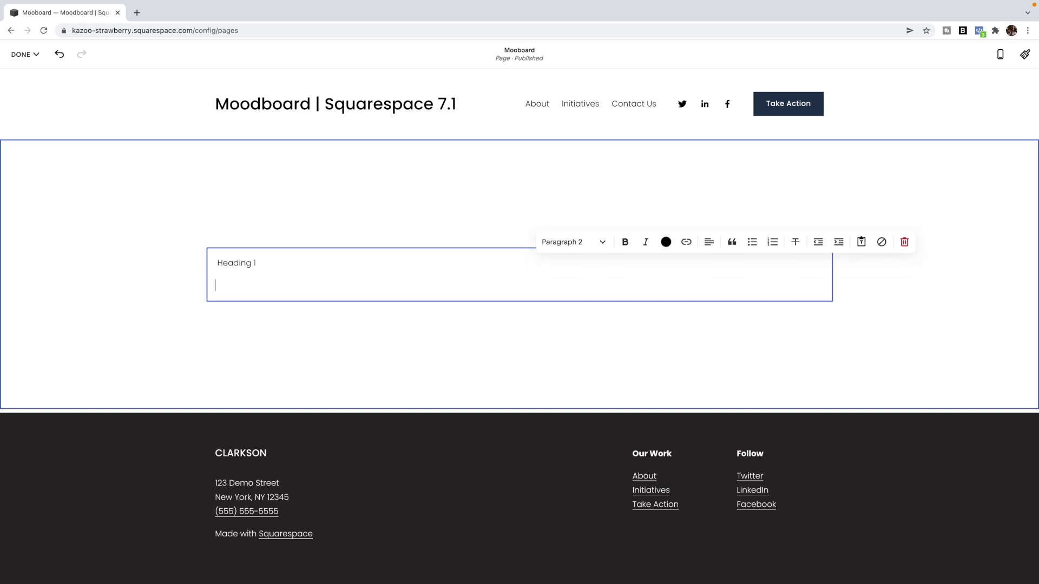
{"action": "type", "text": "Heading 2"}
{"action": "key", "text": "Return"}
{"action": "type", "text": "Heading 3"}
{"action": "key", "text": "Return"}
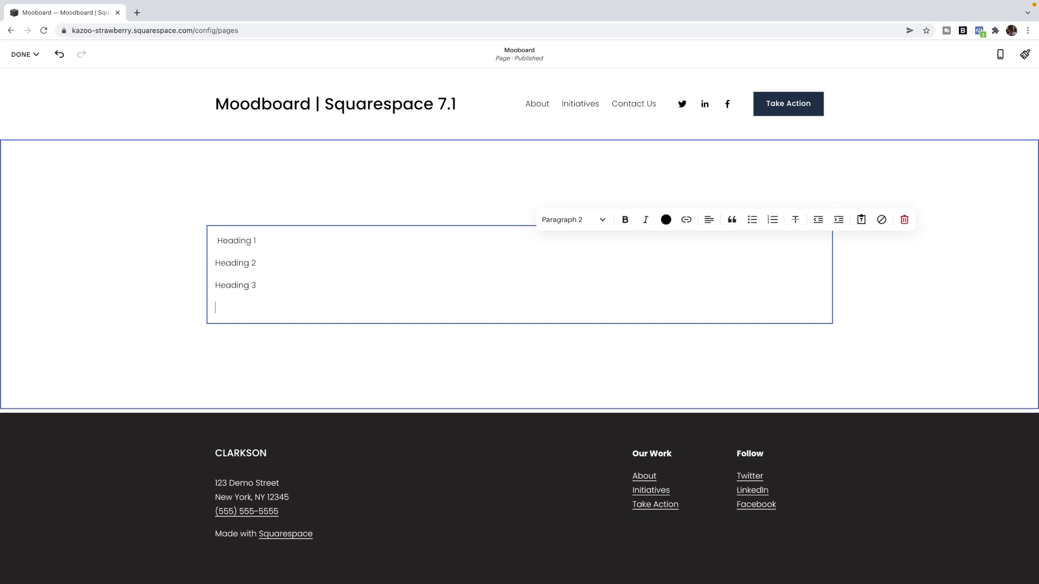
{"action": "type", "text": "Heading 4"}
{"action": "key", "text": "Return"}
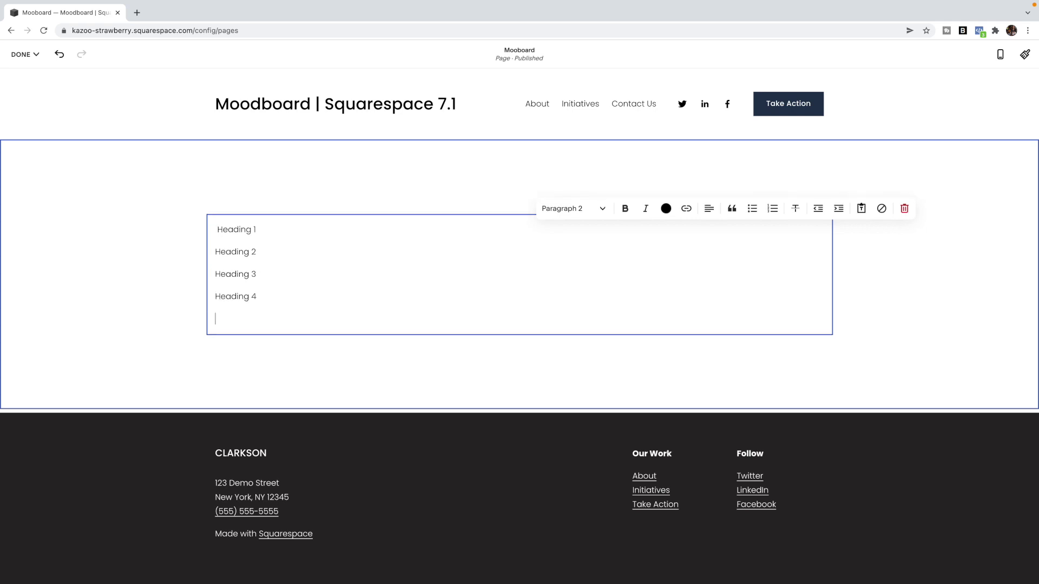
{"action": "type", "text": "Paragraph 1"}
{"action": "key", "text": "Return"}
{"action": "type", "text": "Paragraph"}
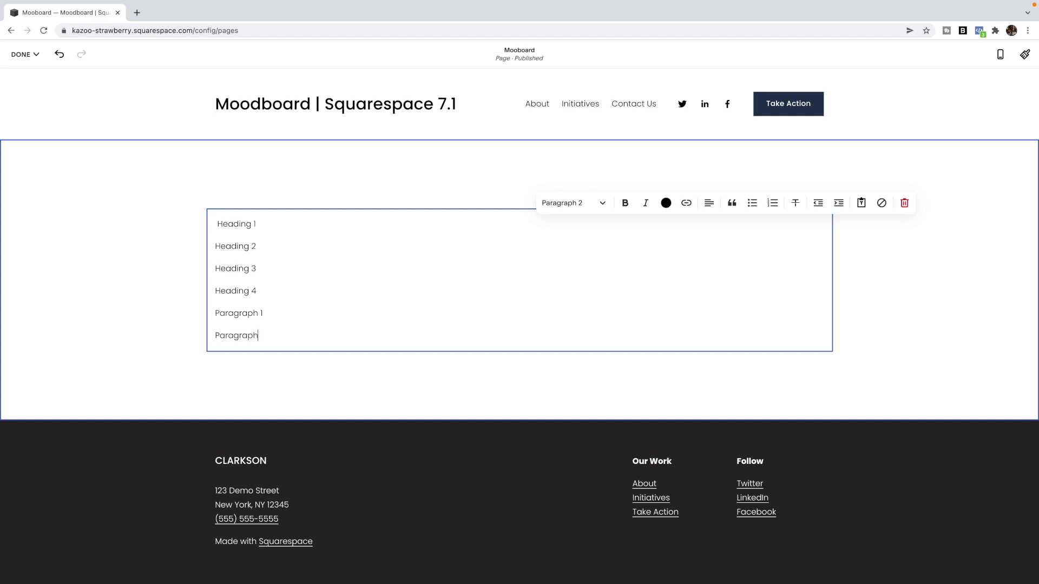
{"action": "type", "text": " 2"}
{"action": "key", "text": "Return"}
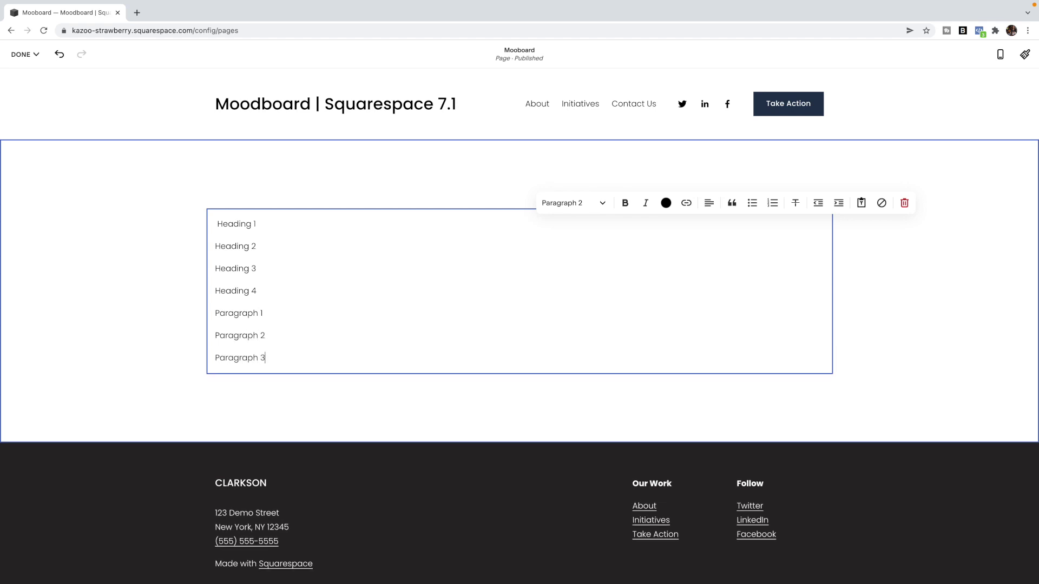
- Center-align all the sample text lines
{"action": "left_click_drag", "start_coordinate": [295, 350], "coordinate": [247, 226]}
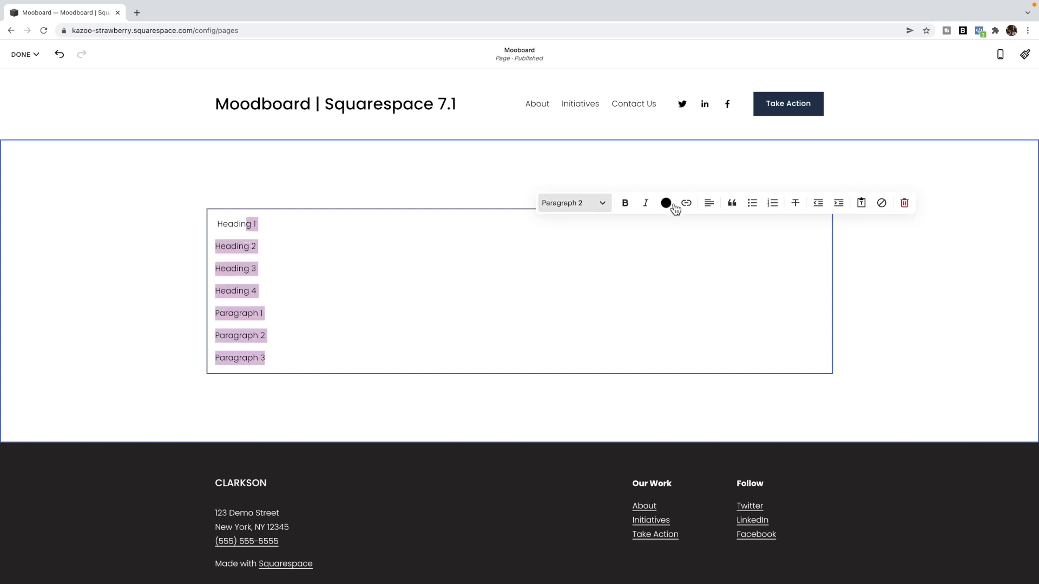
{"action": "left_click", "coordinate": [707, 211]}
{"action": "left_click", "coordinate": [710, 233]}
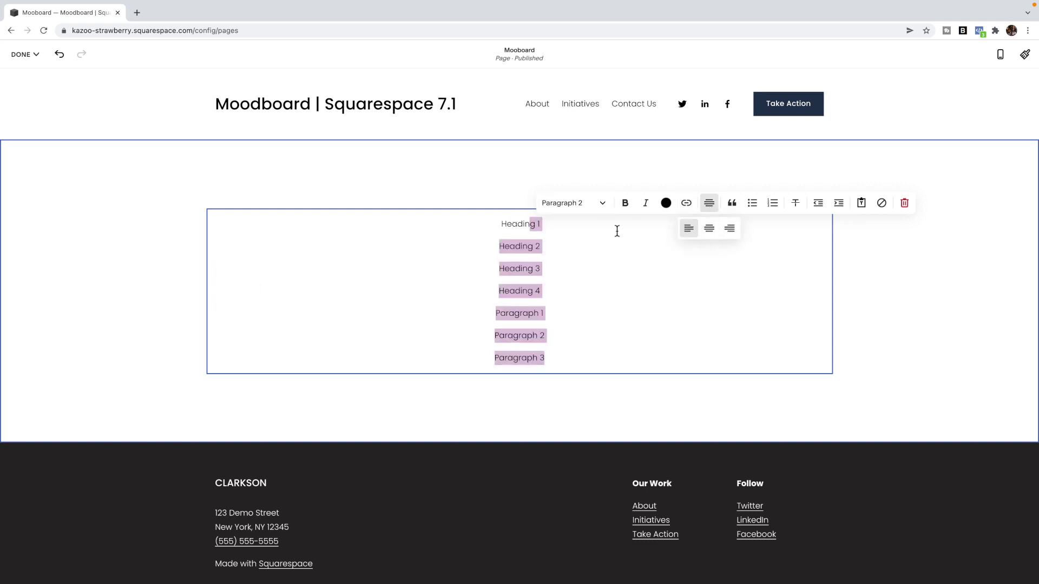
{"action": "left_click", "coordinate": [581, 219]}
- Apply Heading 1, Heading 2, Heading 3 and Heading 4 styles to the matching lines
{"action": "left_click", "coordinate": [590, 210]}
{"action": "left_click", "coordinate": [583, 232]}
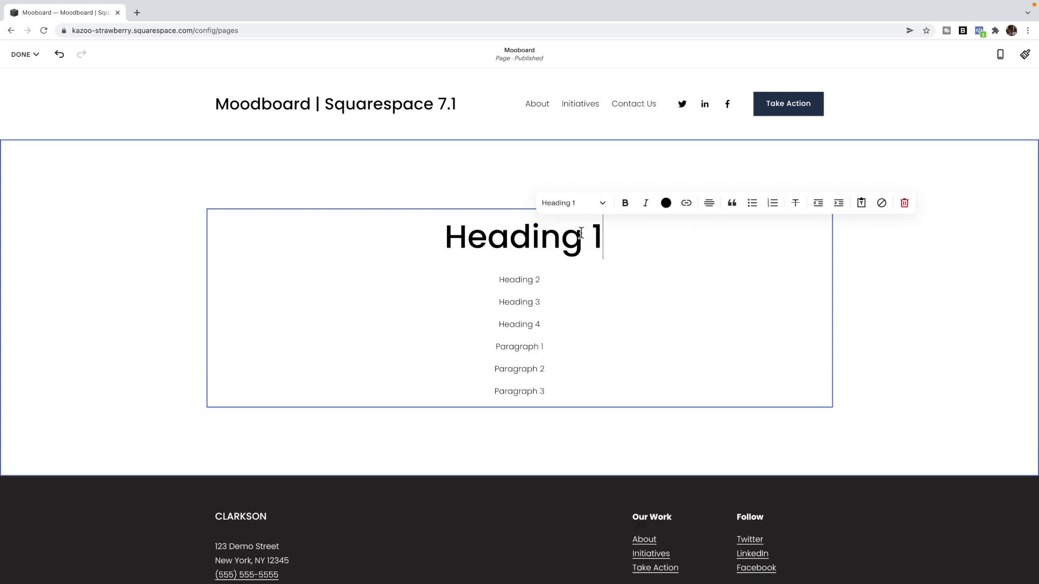
{"action": "left_click", "coordinate": [555, 280]}
{"action": "left_click", "coordinate": [563, 210]}
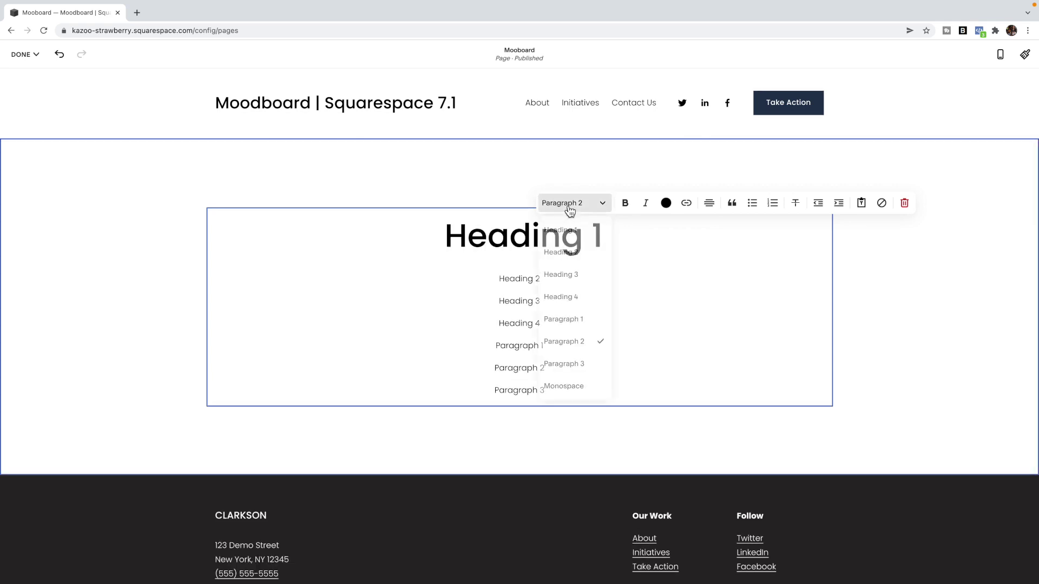
{"action": "left_click", "coordinate": [583, 255]}
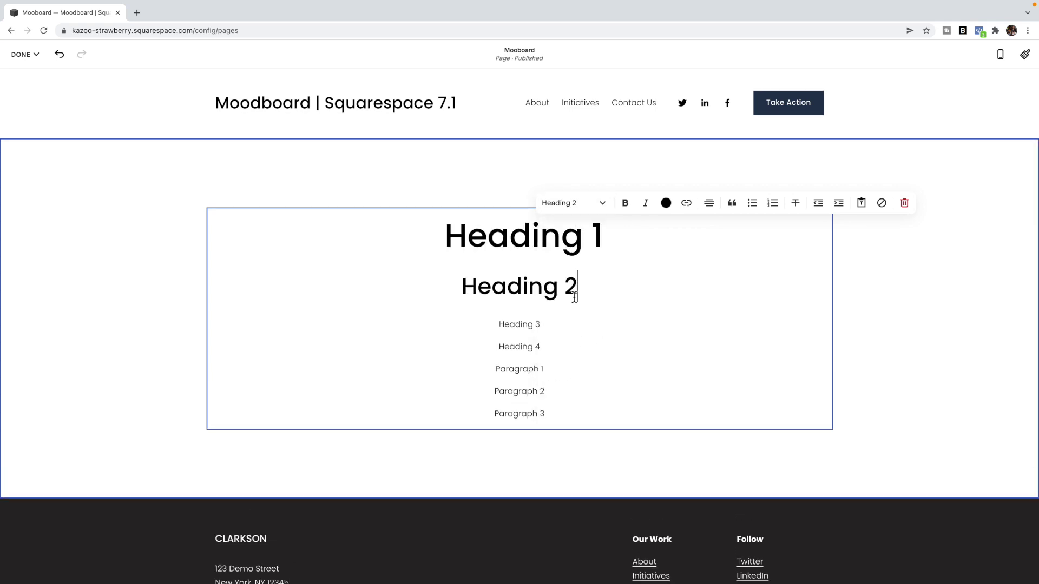
{"action": "left_click", "coordinate": [573, 209]}
{"action": "left_click", "coordinate": [574, 275]}
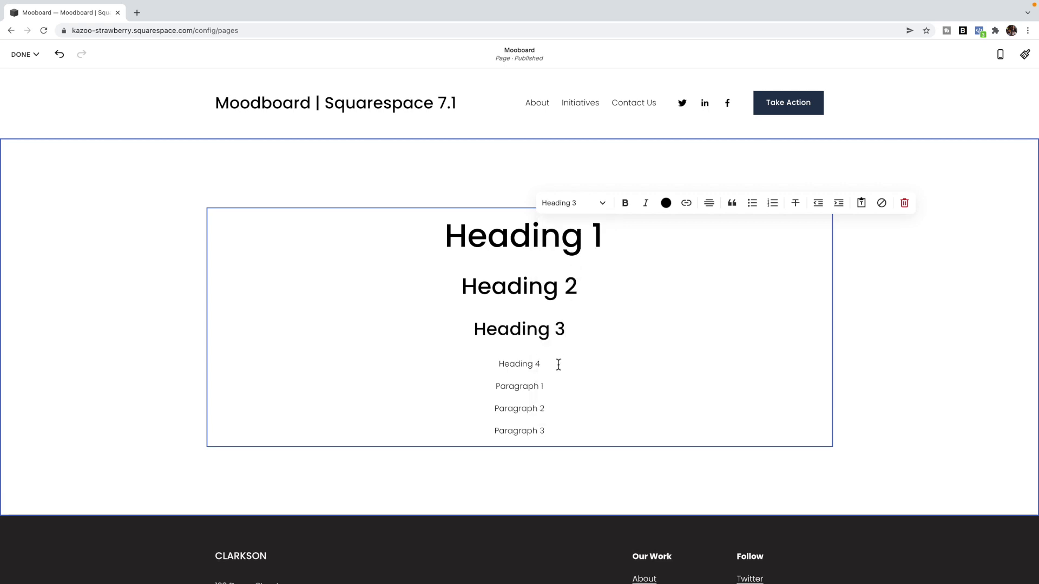
{"action": "left_click", "coordinate": [558, 365]}
{"action": "left_click", "coordinate": [574, 209]}
{"action": "left_click", "coordinate": [574, 296]}
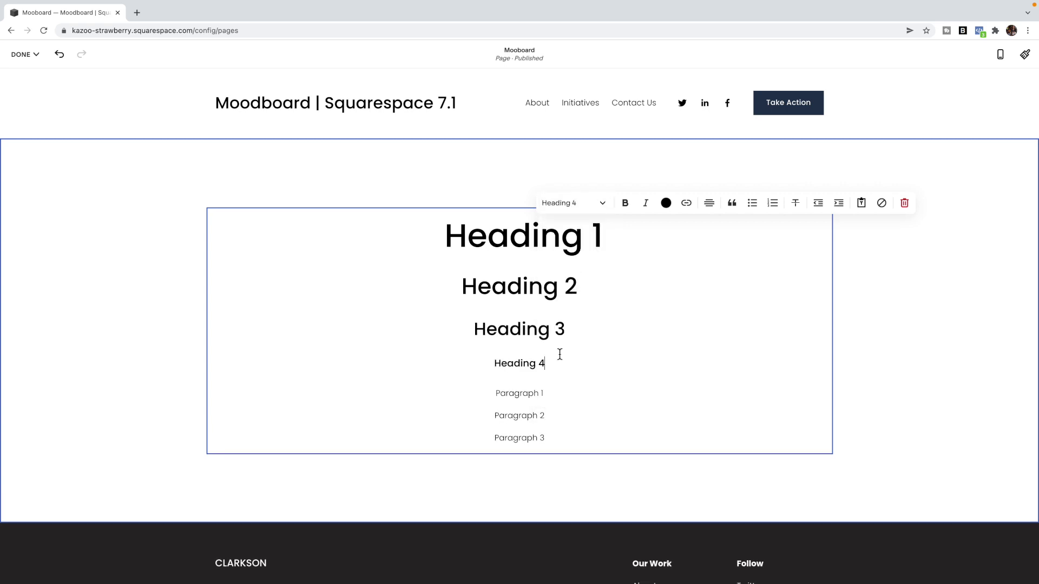
- Style the paragraph lines as Paragraph 1 and Paragraph 3
{"action": "left_click", "coordinate": [552, 392]}
{"action": "left_click", "coordinate": [581, 210]}
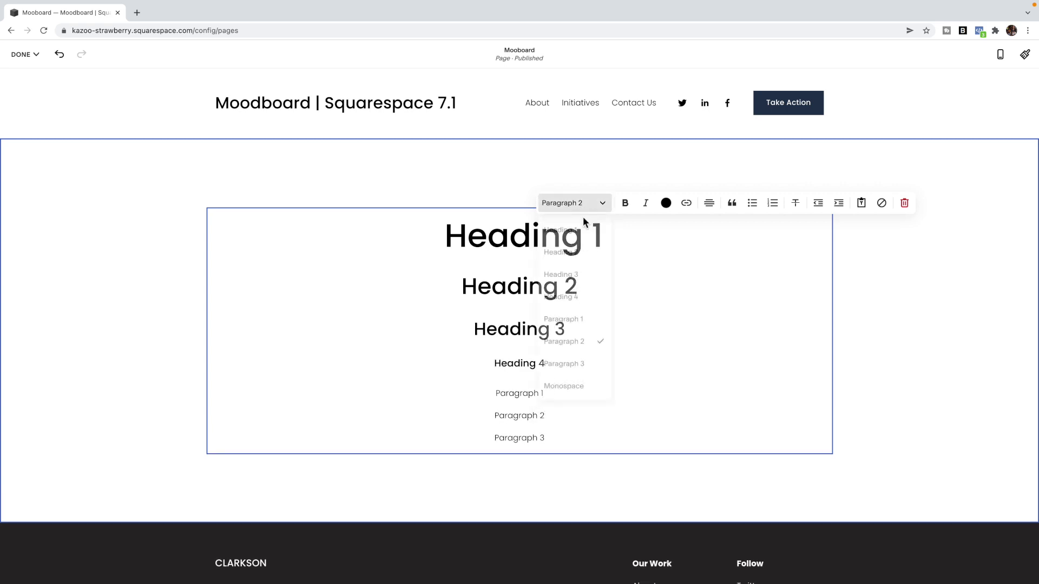
{"action": "left_click", "coordinate": [588, 328]}
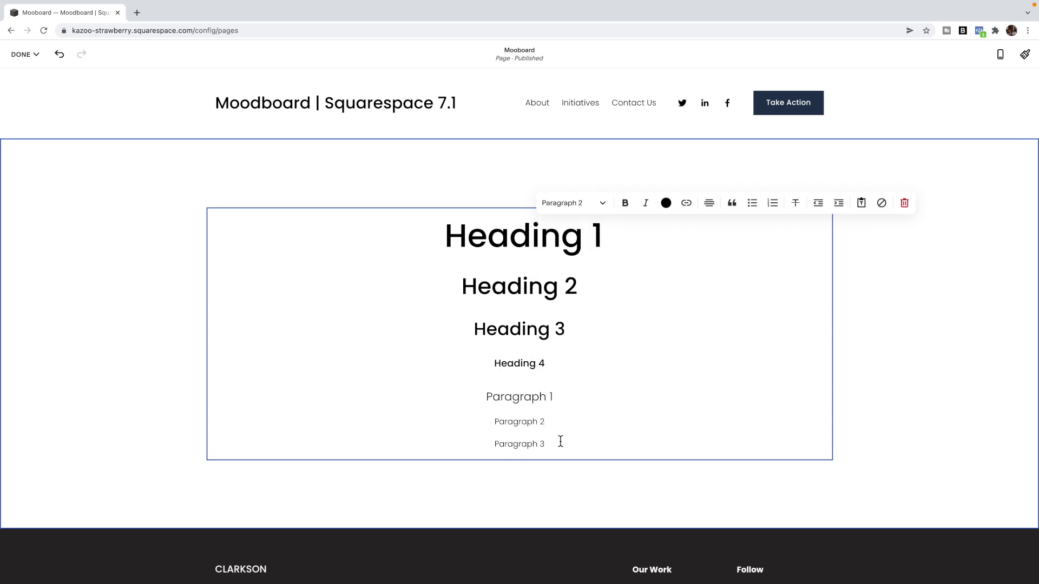
{"action": "left_click", "coordinate": [595, 209]}
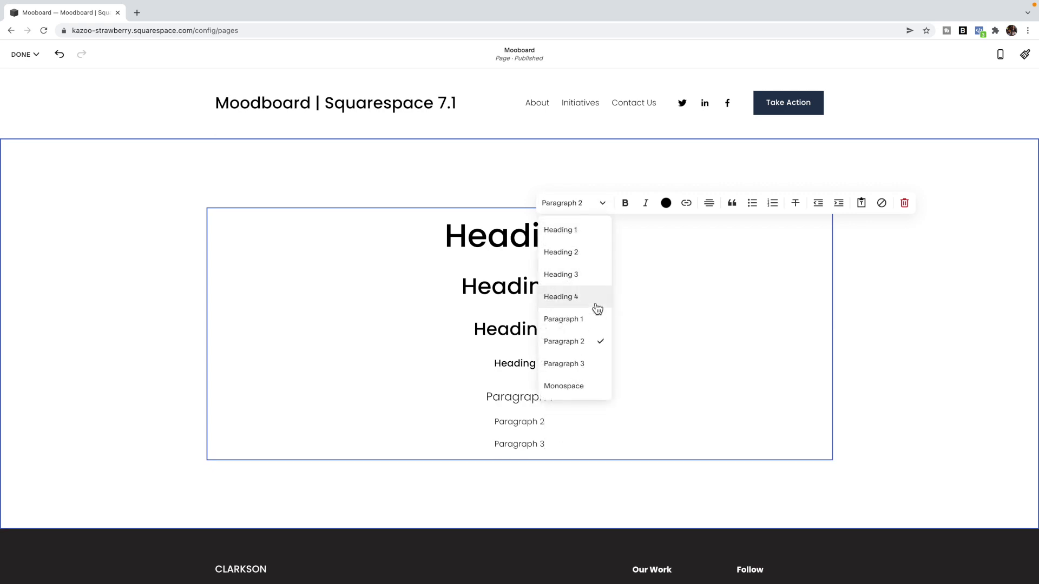
{"action": "left_click", "coordinate": [587, 364]}
{"action": "scroll", "coordinate": [832, 321], "scroll_direction": "down", "scroll_amount": 3}
- Insert a Learn more button block under the text and set its size to S
{"action": "left_click", "coordinate": [510, 366]}
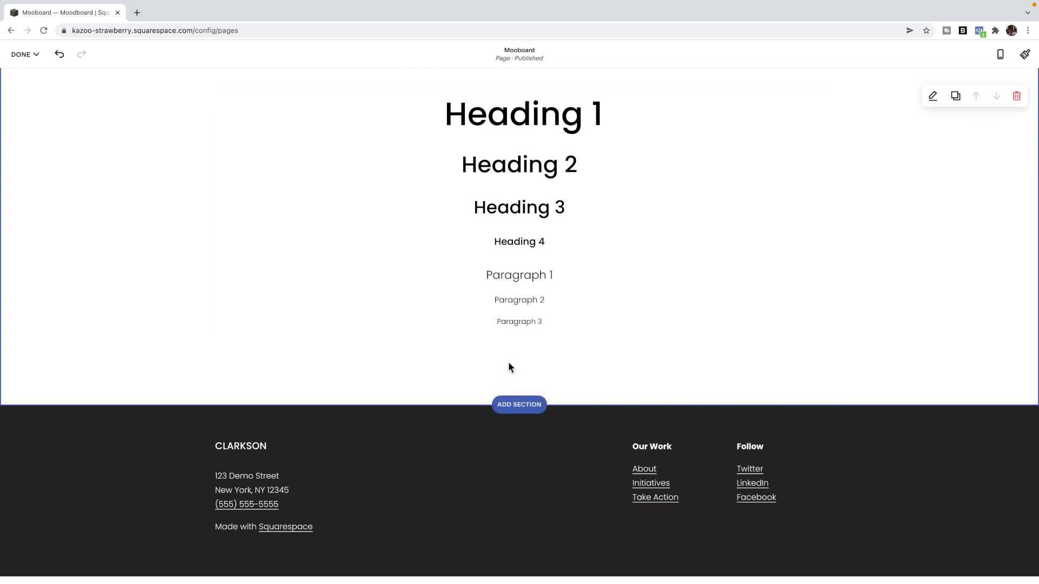
{"action": "left_click", "coordinate": [519, 337]}
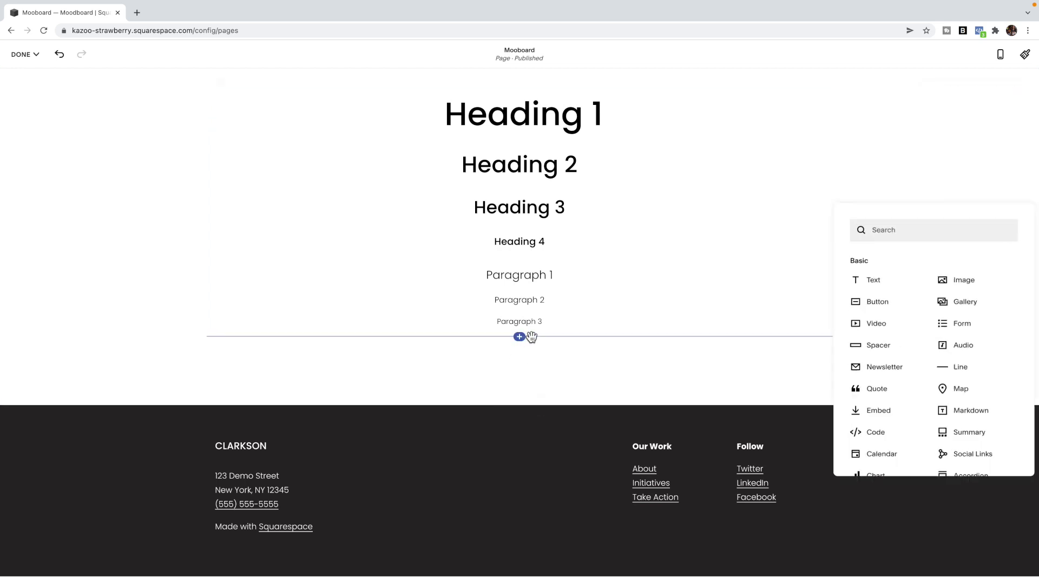
{"action": "left_click", "coordinate": [866, 308]}
{"action": "left_click", "coordinate": [894, 355]}
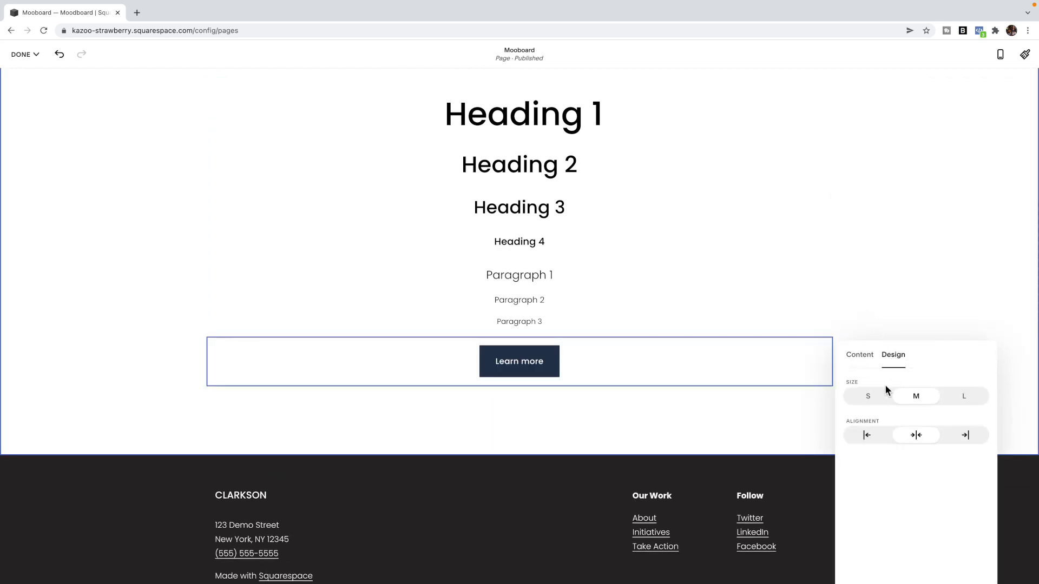
{"action": "left_click", "coordinate": [851, 399]}
{"action": "left_click", "coordinate": [595, 409]}
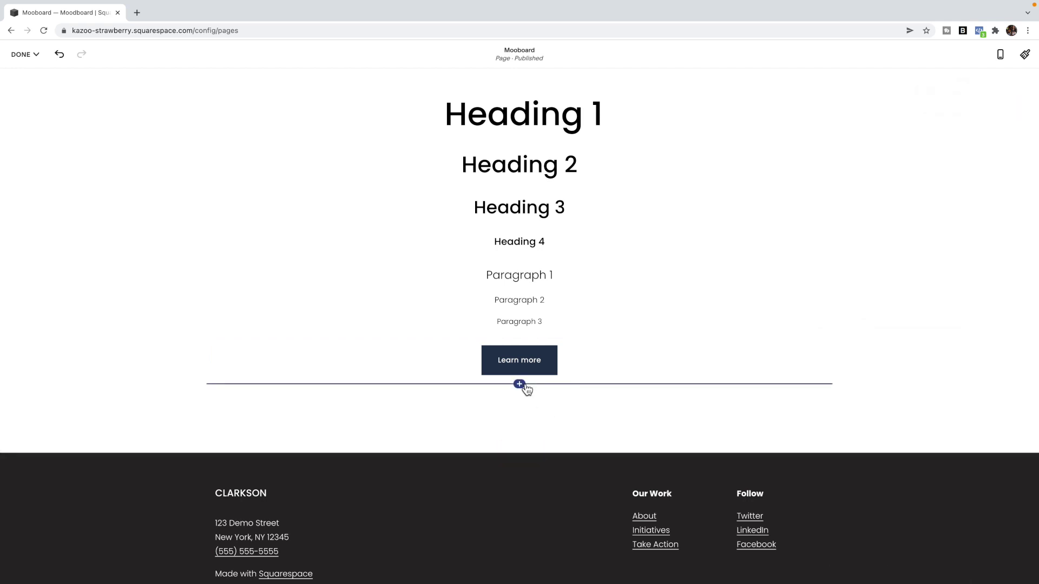
- Add a second Learn more button, keeping its size at M
{"action": "left_click", "coordinate": [519, 384]}
{"action": "left_click", "coordinate": [875, 348]}
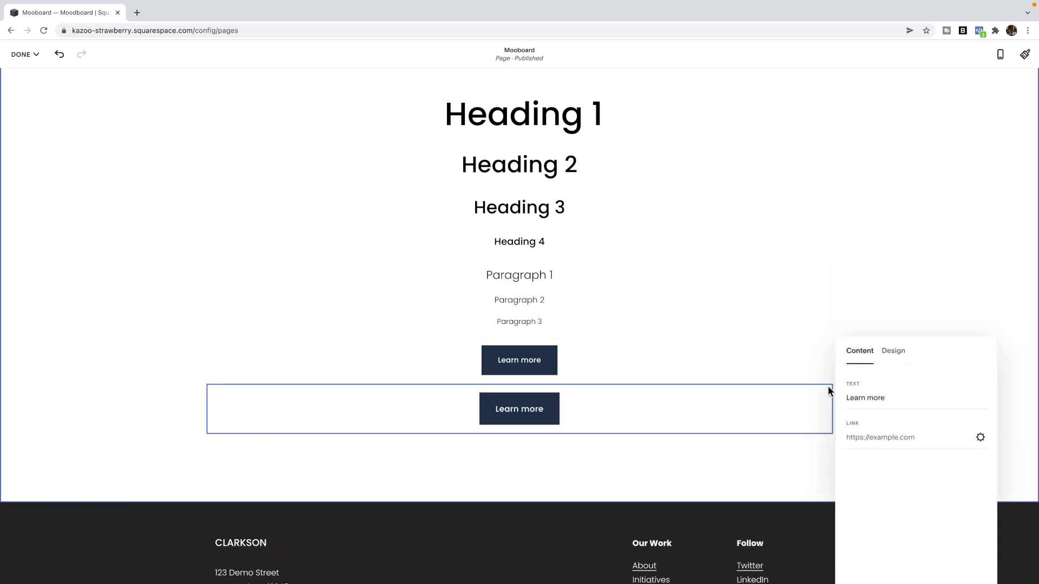
{"action": "left_click", "coordinate": [893, 352]}
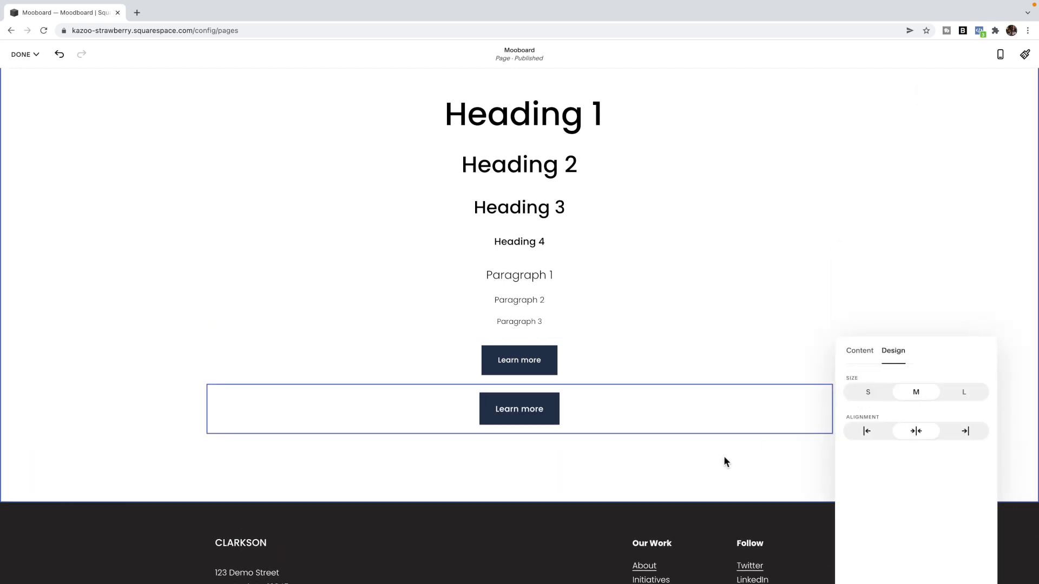
{"action": "left_click", "coordinate": [533, 449]}
- Add a third Learn more button sized L
{"action": "left_click", "coordinate": [519, 432]}
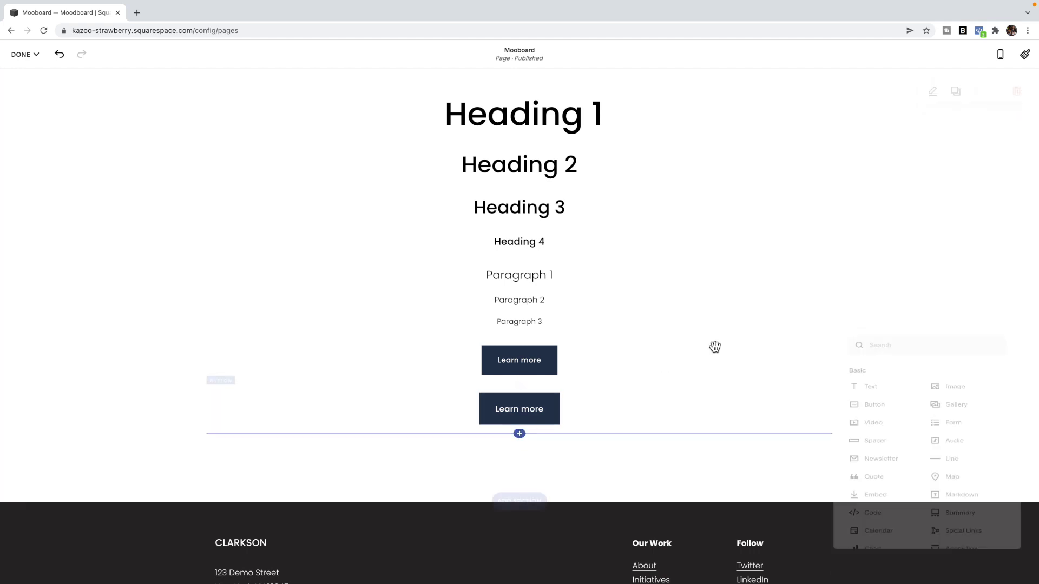
{"action": "left_click", "coordinate": [879, 399]}
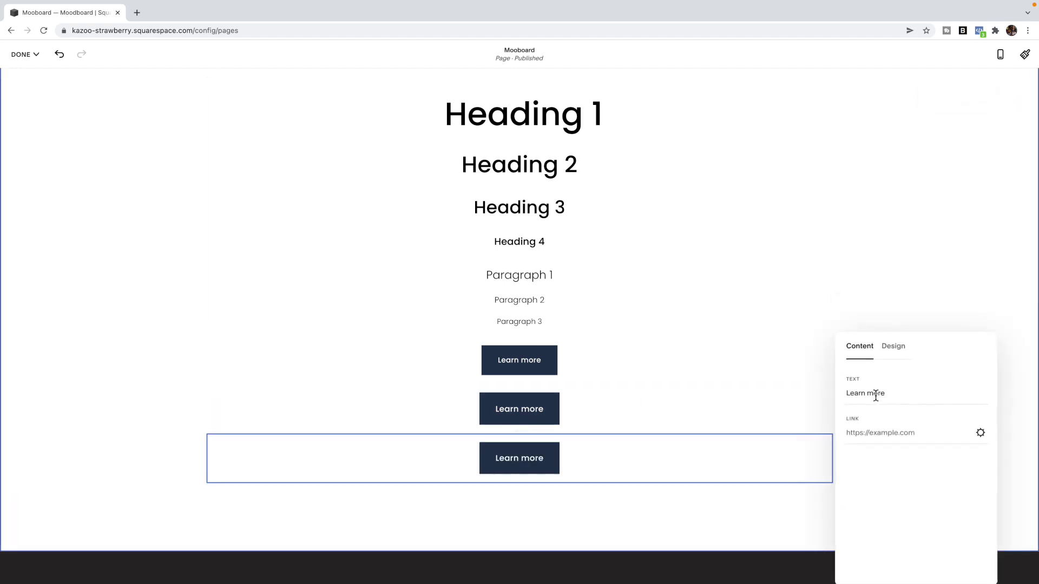
{"action": "left_click", "coordinate": [900, 353]}
{"action": "left_click", "coordinate": [968, 387]}
{"action": "left_click", "coordinate": [611, 494]}
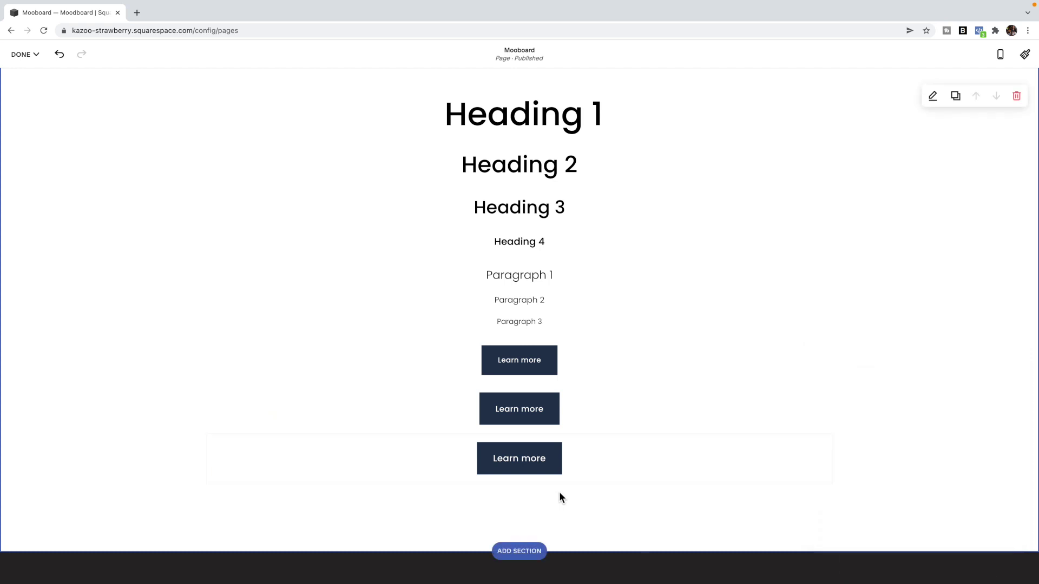
{"action": "scroll", "coordinate": [534, 489], "scroll_direction": "down", "scroll_amount": 1}
{"action": "left_click", "coordinate": [519, 427]}
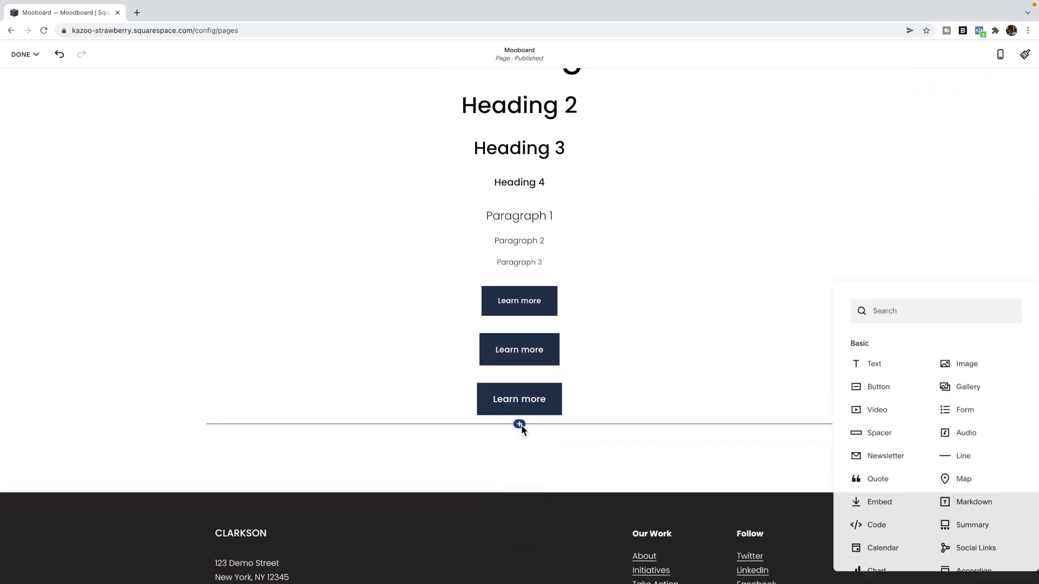
- Insert a Subscribe newsletter block, a Name/Email/Subject/Message form, then an empty image block
{"action": "left_click", "coordinate": [893, 457]}
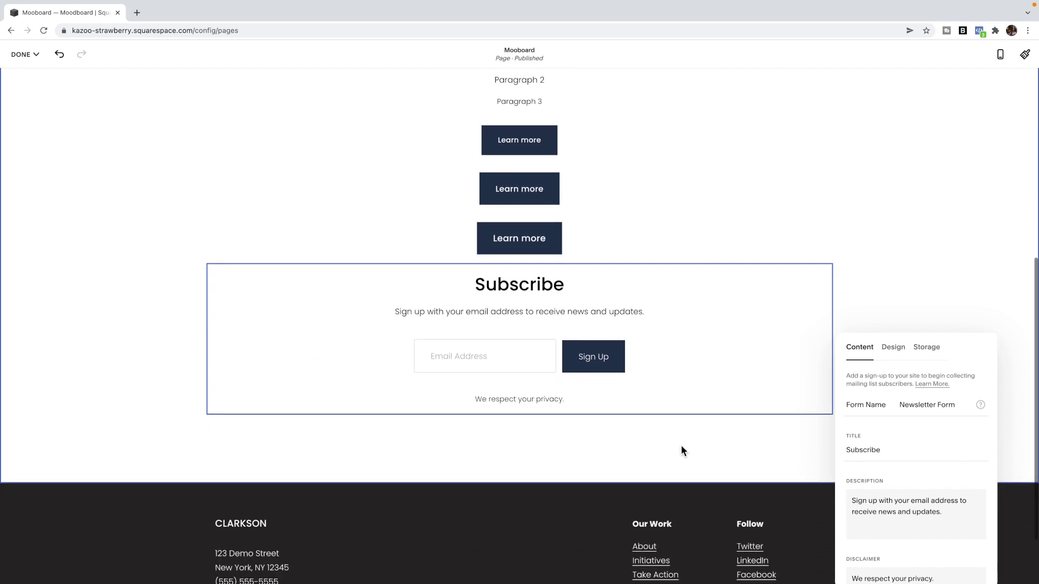
{"action": "left_click", "coordinate": [522, 426]}
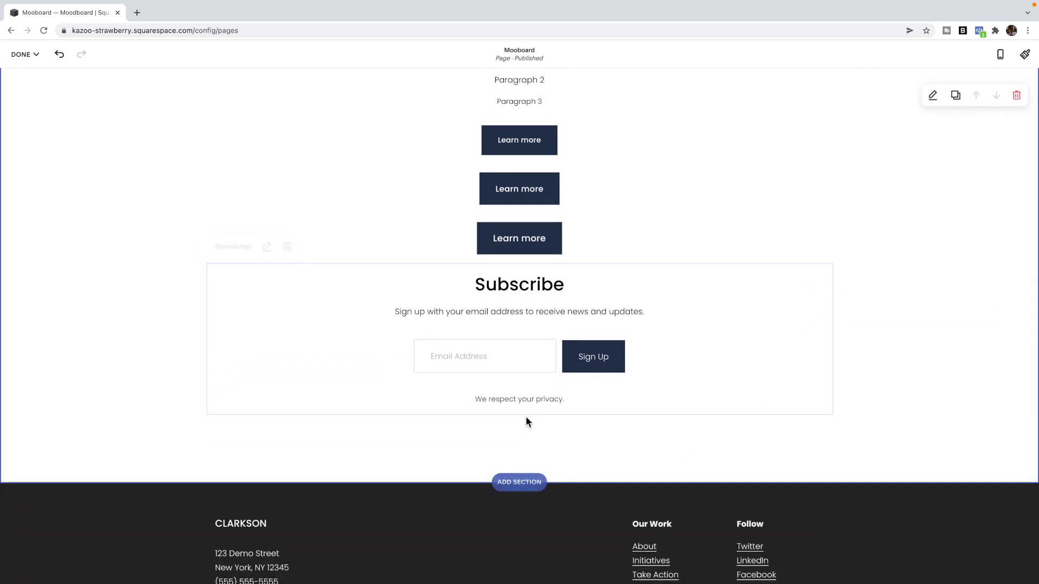
{"action": "left_click", "coordinate": [523, 417]}
{"action": "scroll", "coordinate": [928, 495], "scroll_direction": "down", "scroll_amount": 2}
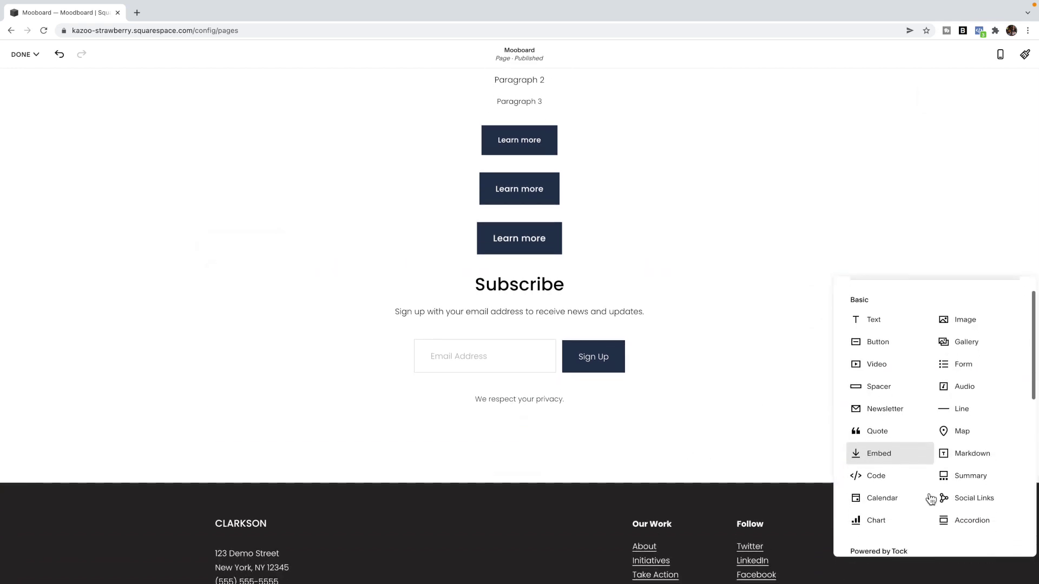
{"action": "scroll", "coordinate": [928, 495], "scroll_direction": "up", "scroll_amount": 1}
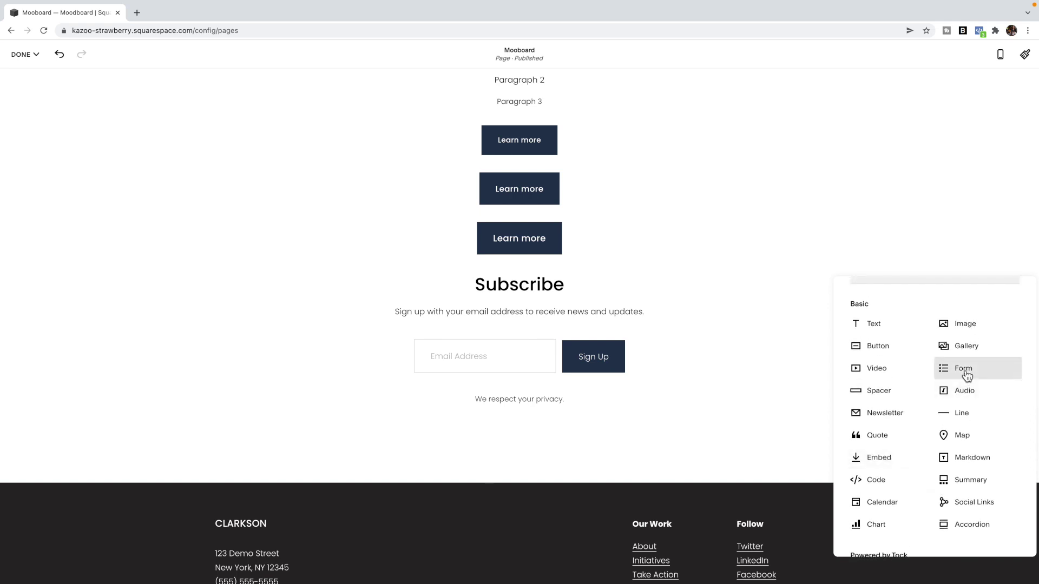
{"action": "left_click", "coordinate": [962, 368]}
{"action": "scroll", "coordinate": [791, 460], "scroll_direction": "down", "scroll_amount": 5}
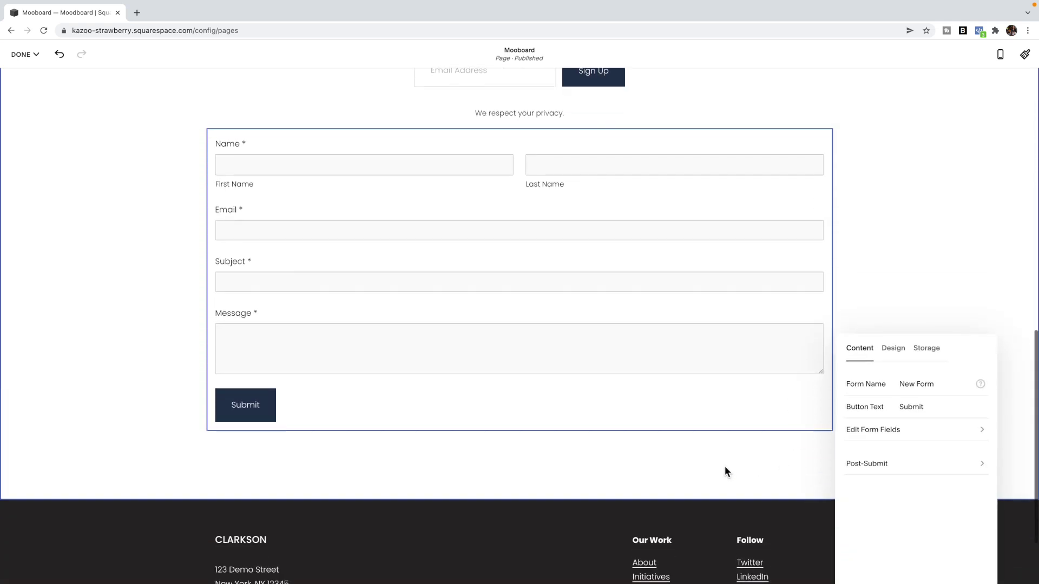
{"action": "left_click", "coordinate": [726, 470]}
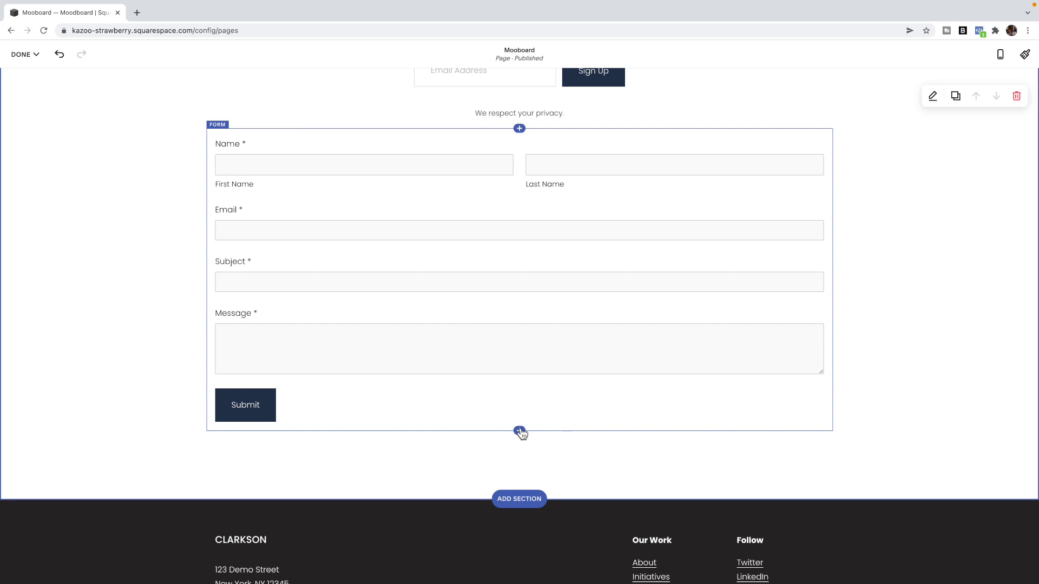
{"action": "left_click", "coordinate": [520, 431]}
{"action": "left_click", "coordinate": [957, 378]}
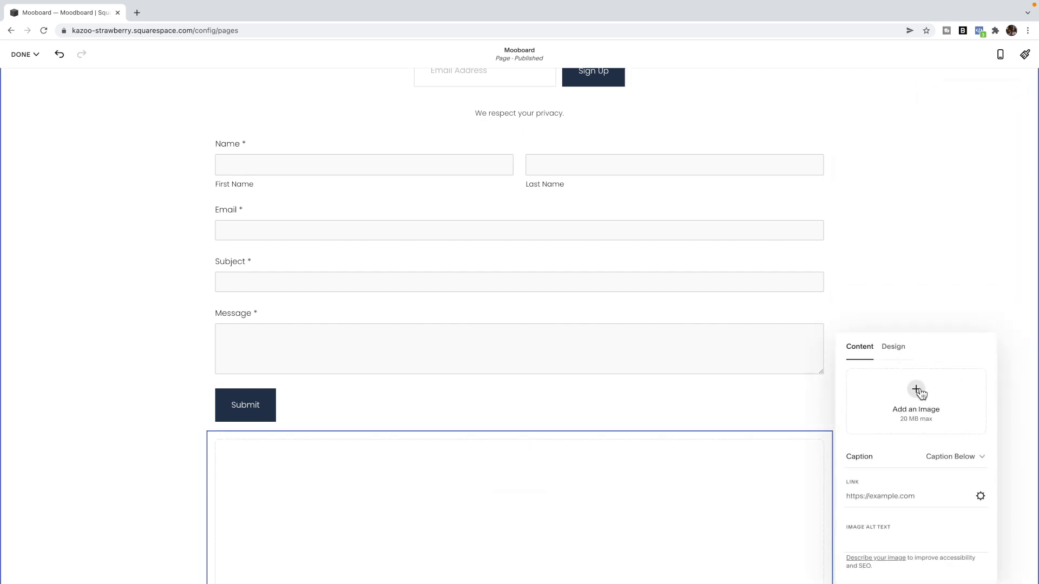
- Add the free Unsplash misty mountain photo from the stock images into the image block
{"action": "left_click", "coordinate": [918, 390]}
{"action": "left_click", "coordinate": [907, 437]}
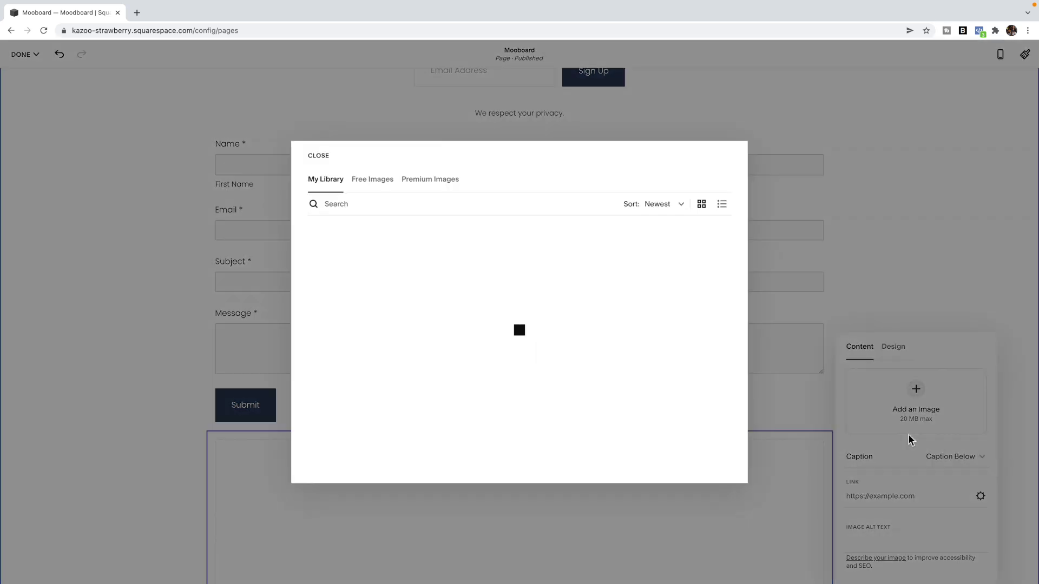
{"action": "left_click", "coordinate": [363, 184]}
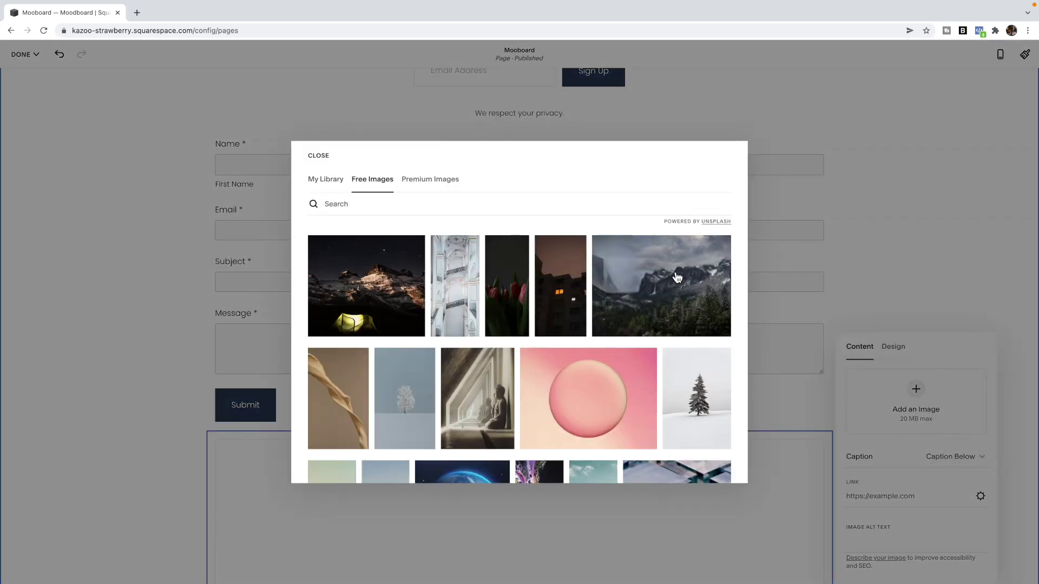
{"action": "left_click", "coordinate": [677, 276]}
{"action": "left_click", "coordinate": [671, 331]}
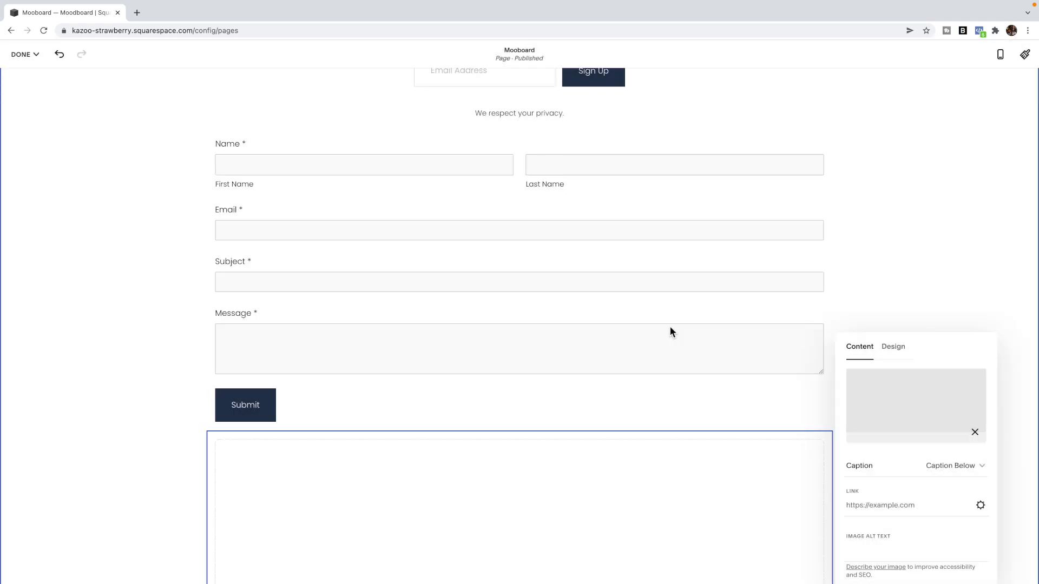
{"action": "scroll", "coordinate": [670, 326], "scroll_direction": "down", "scroll_amount": 3}
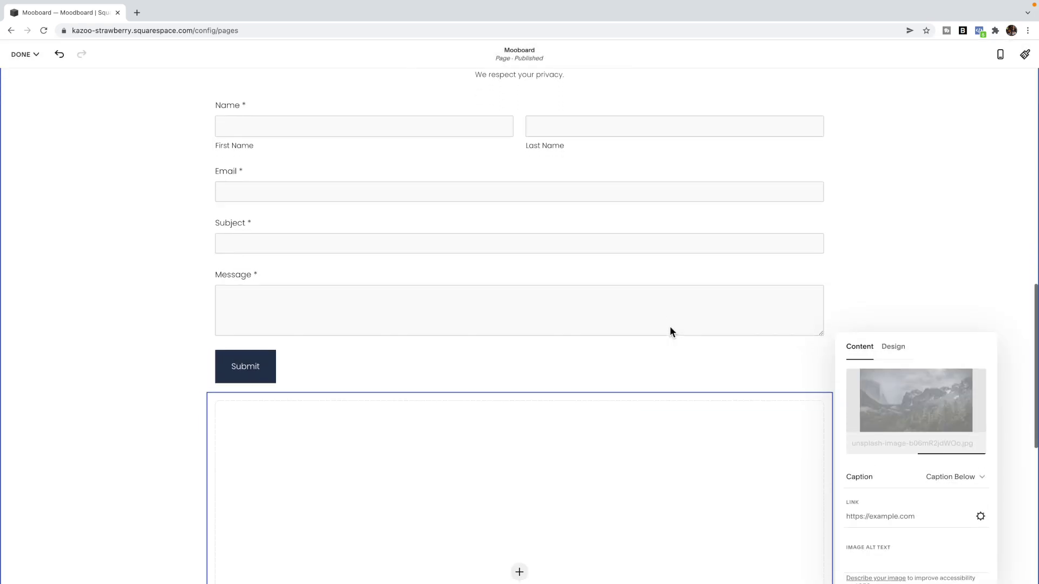
{"action": "scroll", "coordinate": [673, 333], "scroll_direction": "down", "scroll_amount": 2}
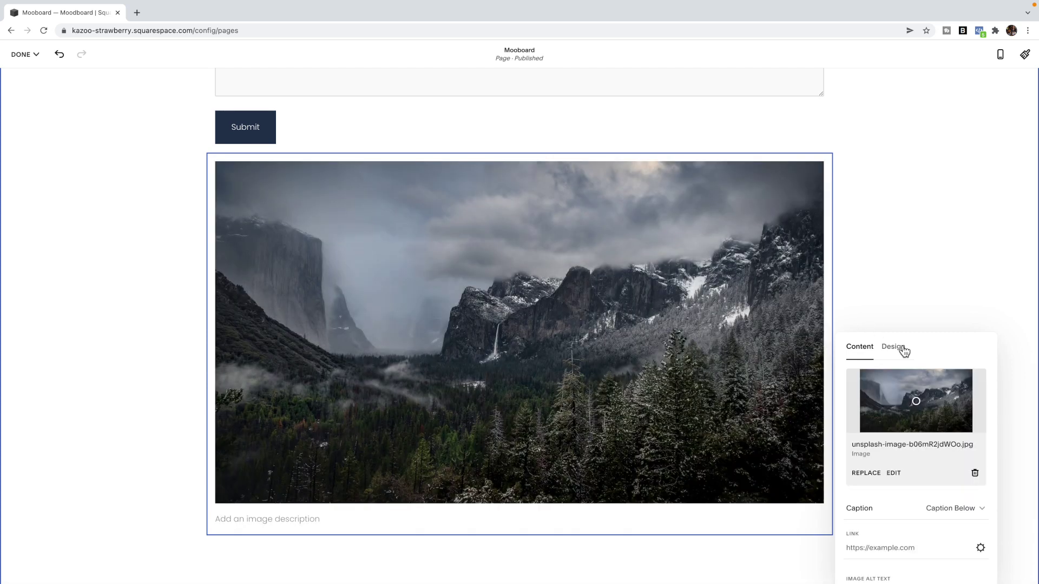
{"action": "left_click", "coordinate": [903, 348]}
- Switch the mountain image block to Card layout
{"action": "left_click", "coordinate": [934, 391]}
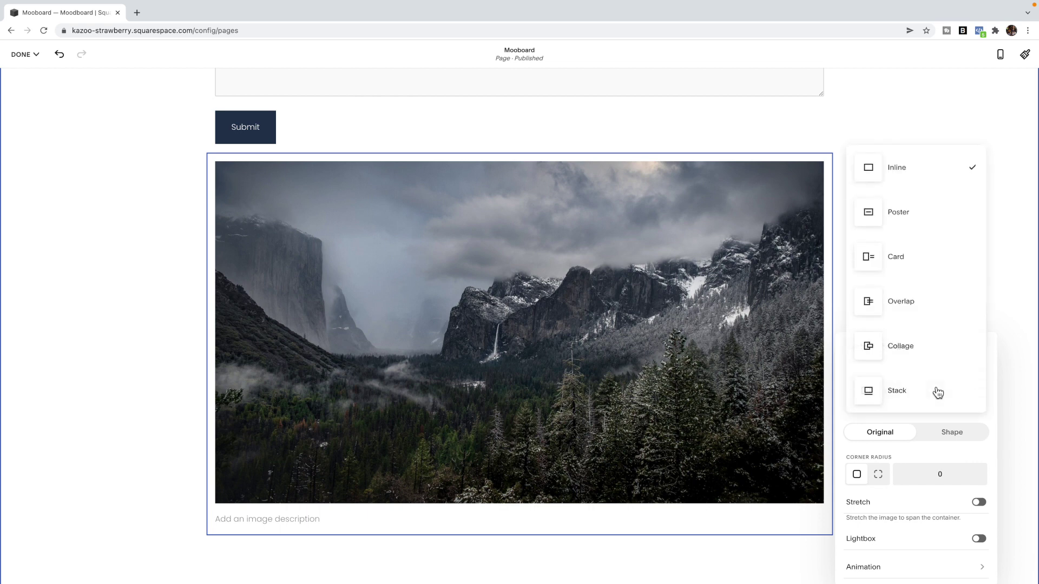
{"action": "left_click", "coordinate": [915, 252]}
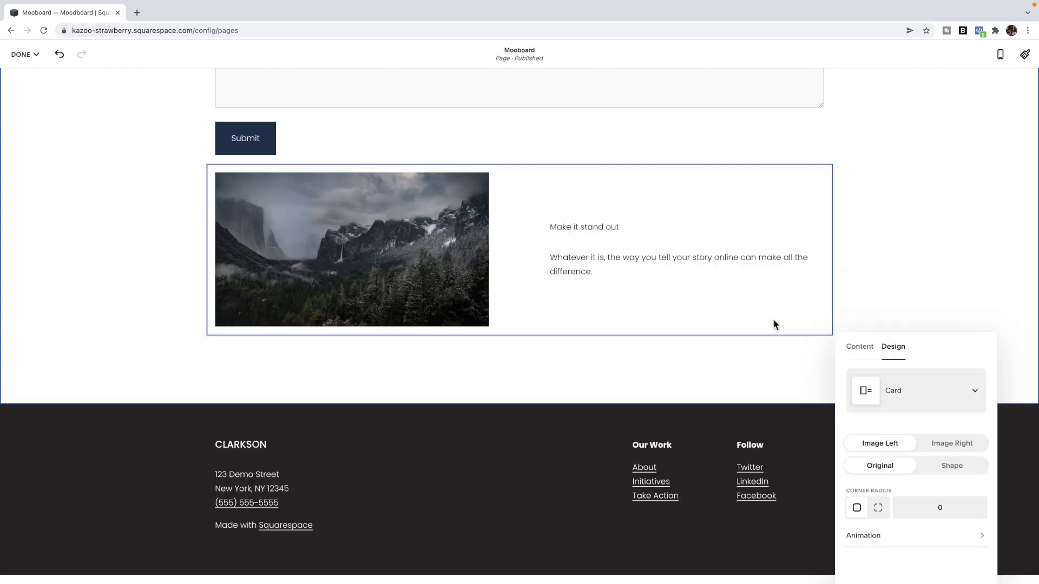
{"action": "left_click", "coordinate": [630, 275]}
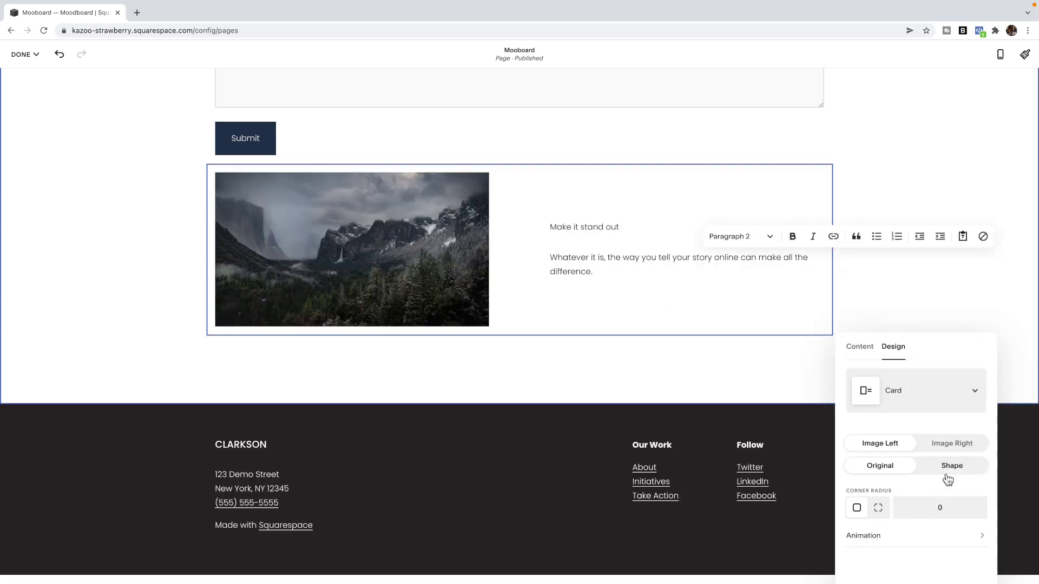
- Set the block's link to On Button with button text 'Learn More'
{"action": "left_click", "coordinate": [867, 348]}
{"action": "left_click", "coordinate": [962, 513]}
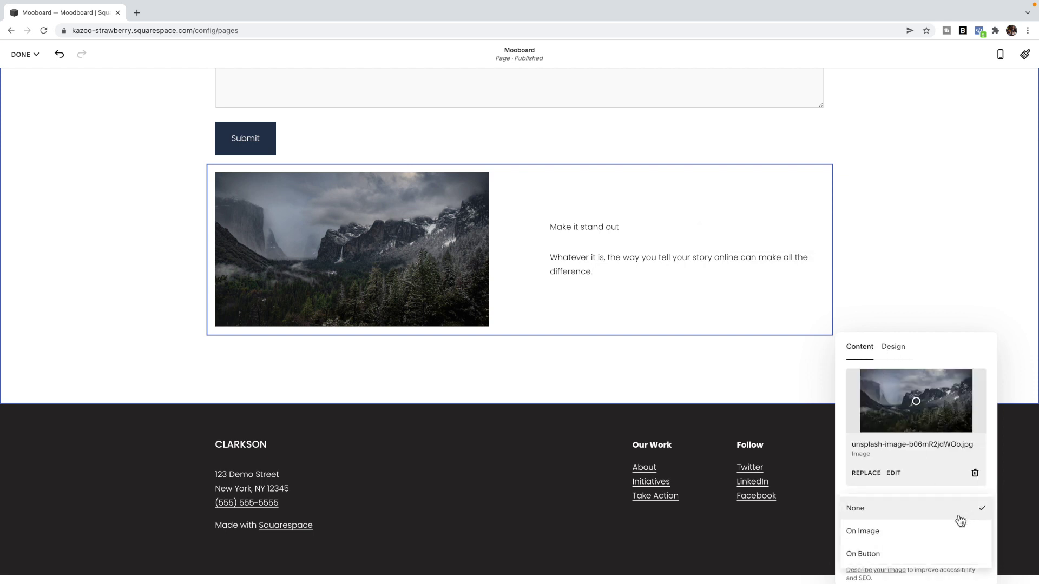
{"action": "left_click", "coordinate": [895, 553]}
{"action": "scroll", "coordinate": [922, 492], "scroll_direction": "down", "scroll_amount": 3}
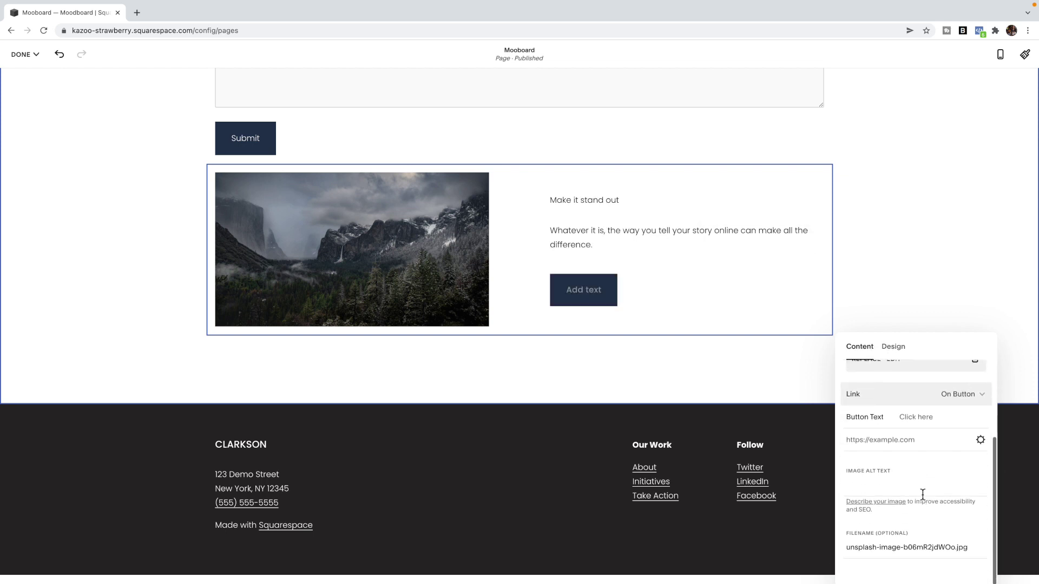
{"action": "left_click", "coordinate": [910, 417]}
{"action": "type", "text": "Learn More"}
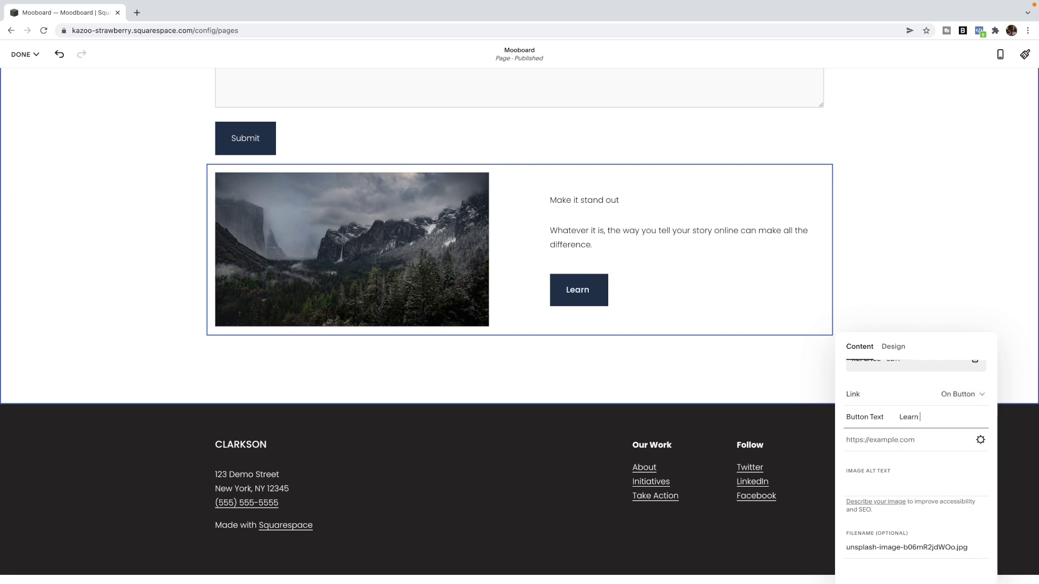
- Make the 'Make it stand out' title a Heading 3
{"action": "left_click", "coordinate": [605, 199]}
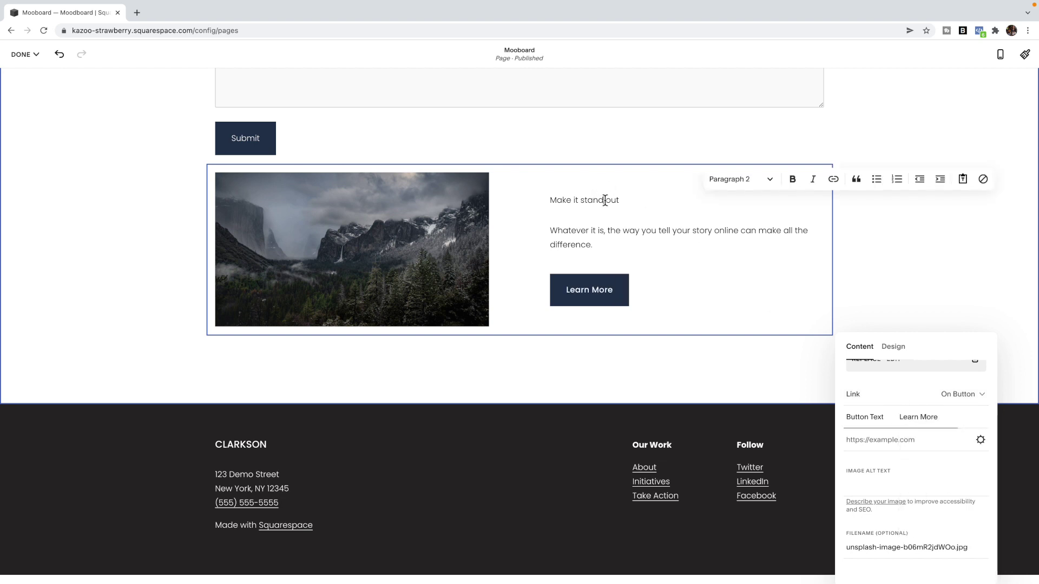
{"action": "left_click", "coordinate": [721, 190]}
{"action": "left_click", "coordinate": [722, 249]}
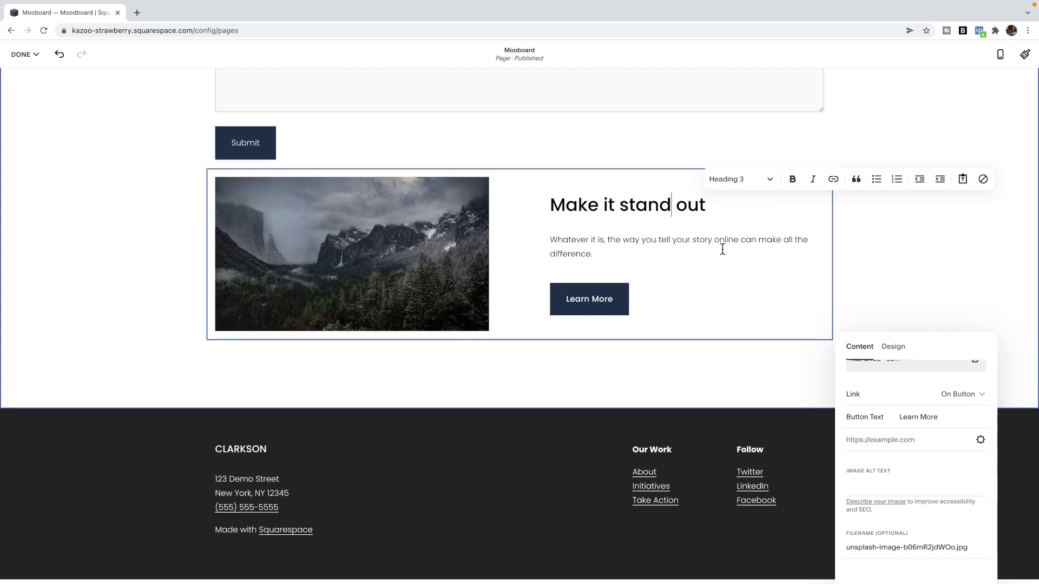
{"action": "left_click", "coordinate": [538, 367]}
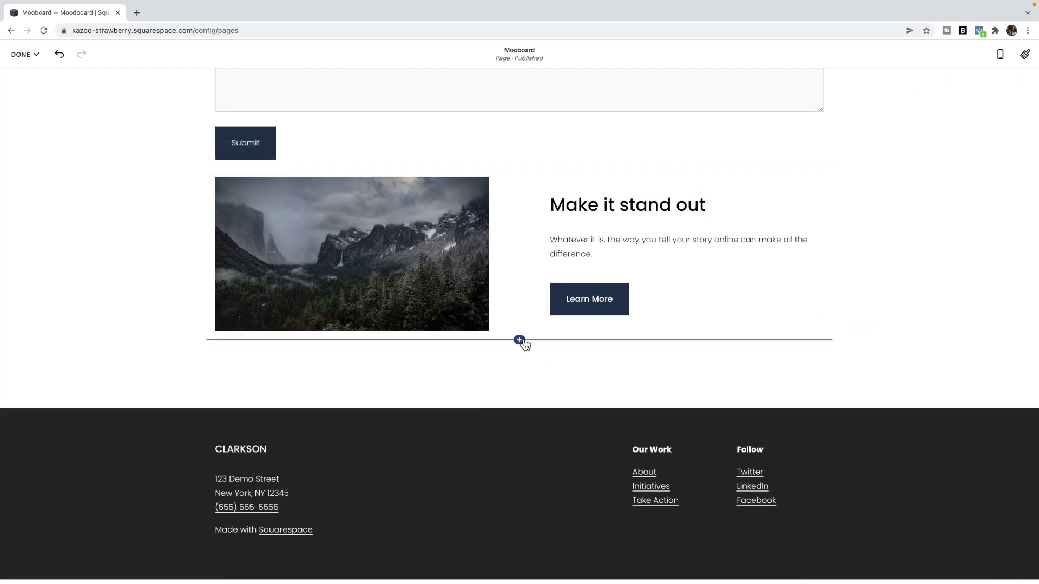
- Add a new image block below the card and set it to Overlap layout
{"action": "left_click", "coordinate": [520, 339]}
{"action": "left_click", "coordinate": [956, 285]}
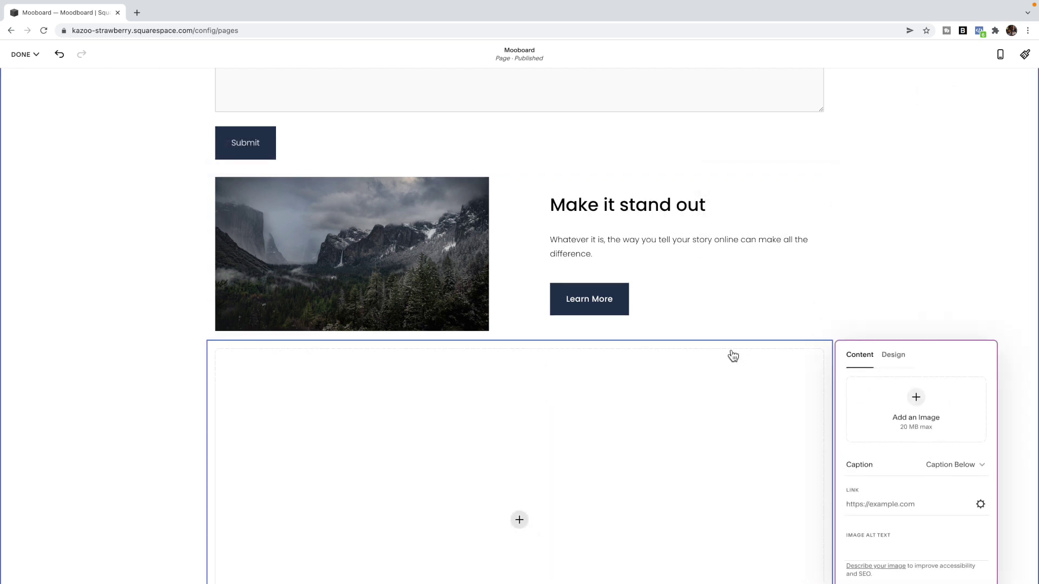
{"action": "left_click", "coordinate": [893, 356]}
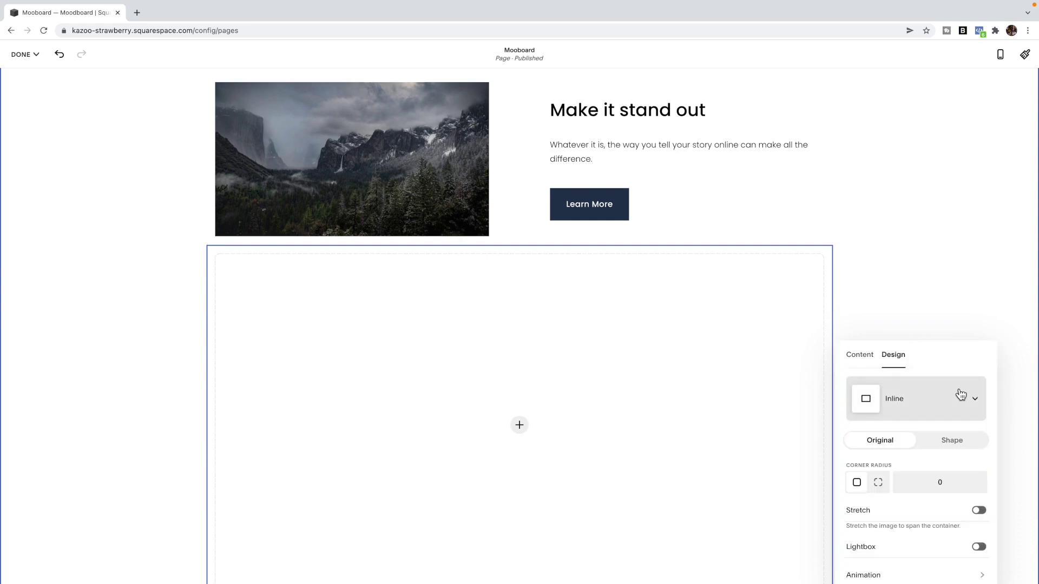
{"action": "left_click", "coordinate": [972, 401]}
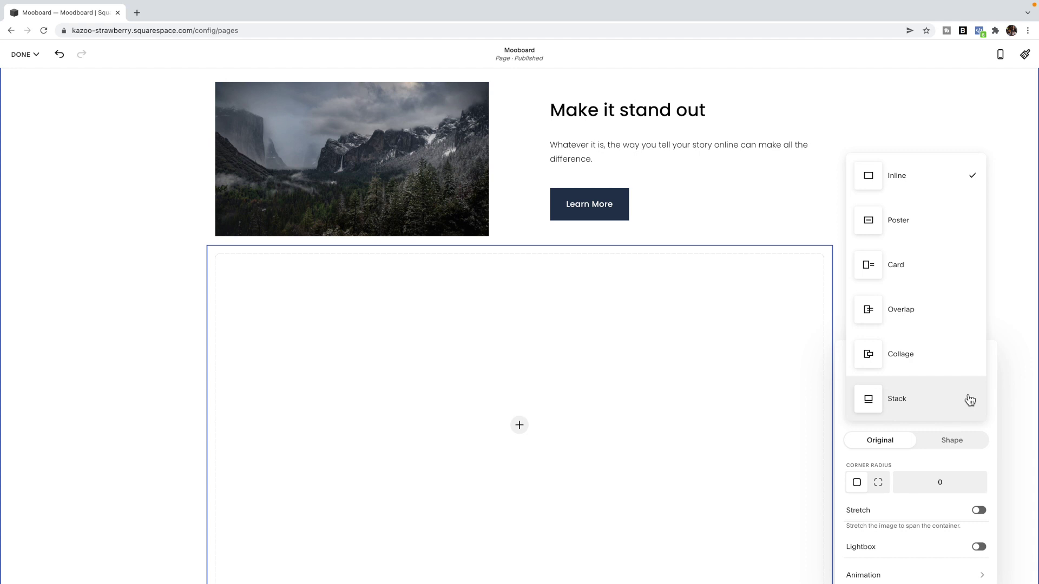
{"action": "left_click", "coordinate": [935, 327]}
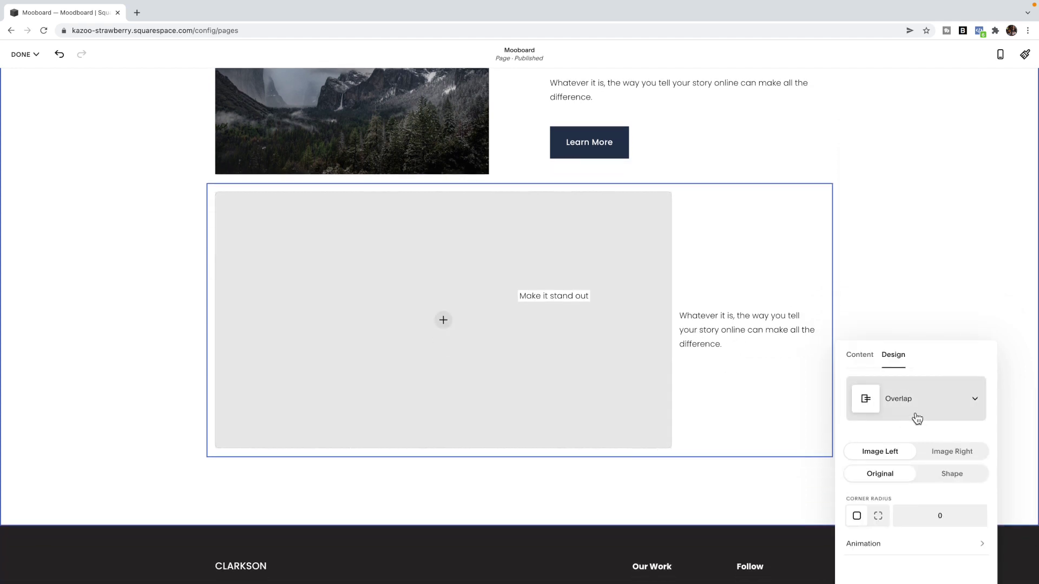
- Fill the new block with the mountain photo from the site library
{"action": "left_click", "coordinate": [860, 354]}
{"action": "left_click", "coordinate": [914, 398]}
{"action": "left_click", "coordinate": [901, 443]}
{"action": "left_click", "coordinate": [374, 274]}
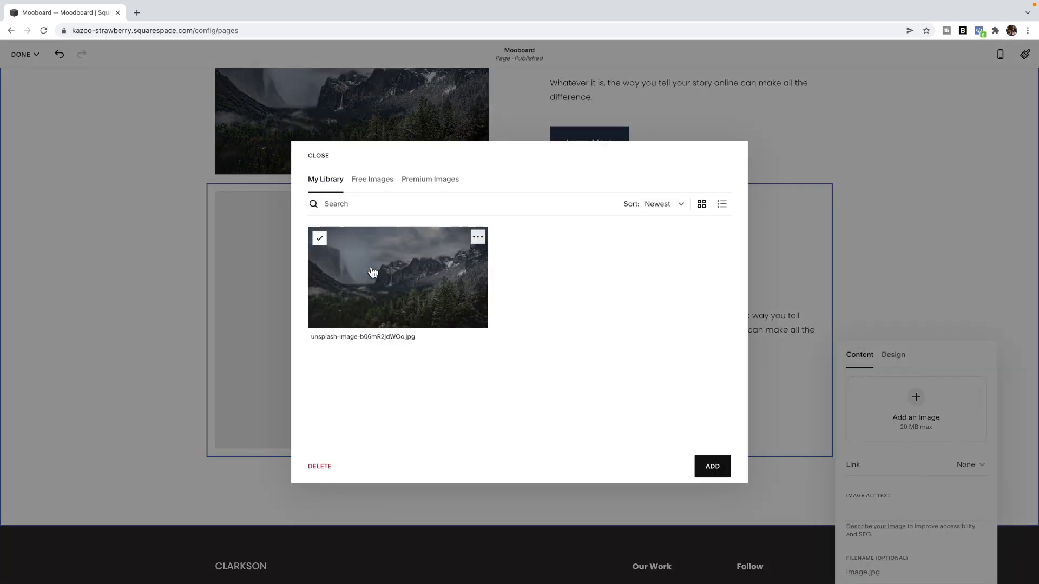
{"action": "left_click", "coordinate": [711, 465]}
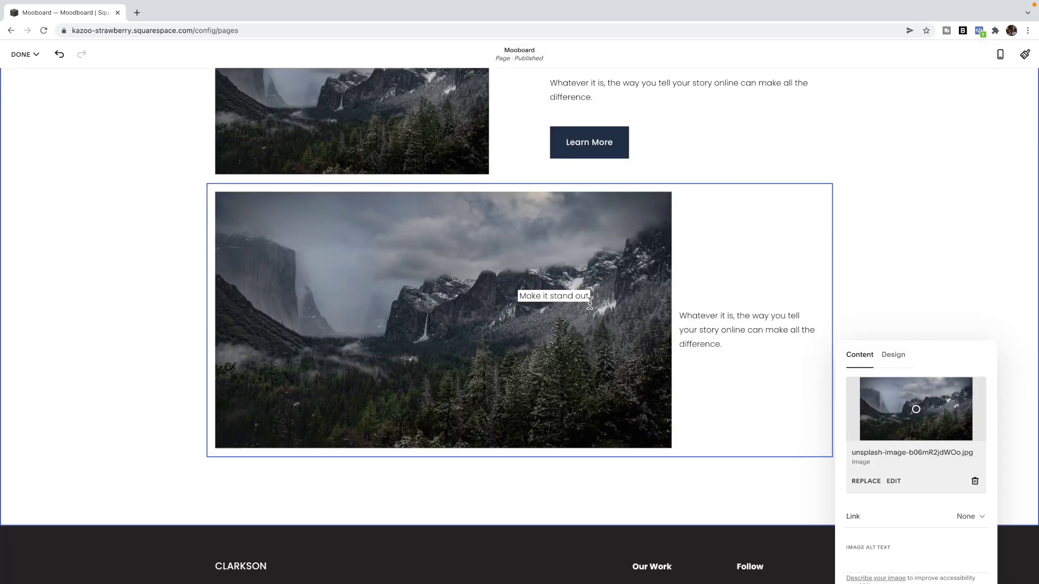
- Make the 'Make it stand out' title a Heading 2
{"action": "left_click", "coordinate": [588, 297]}
{"action": "left_click", "coordinate": [725, 275]}
{"action": "left_click", "coordinate": [725, 324]}
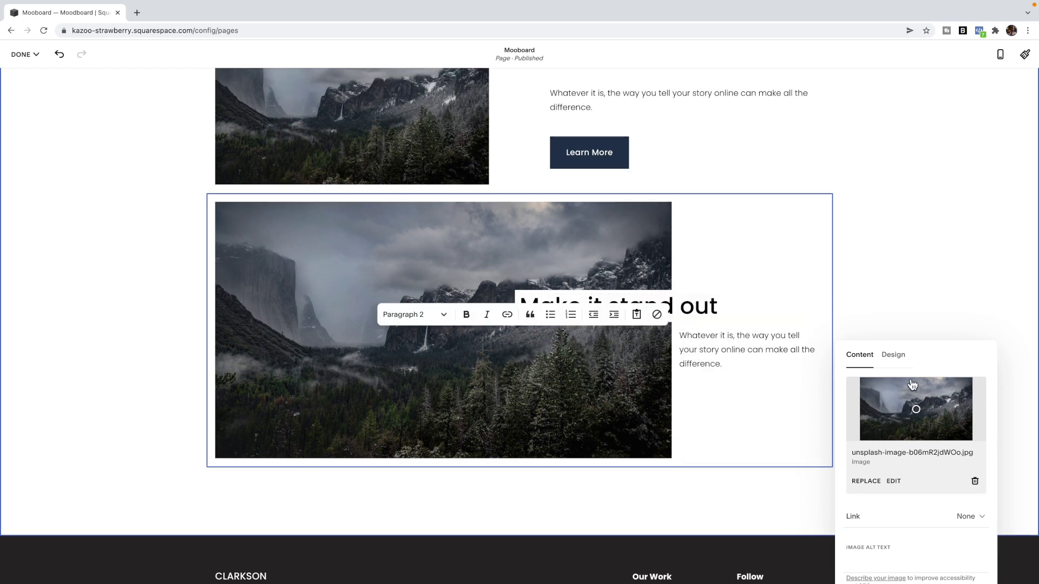
- Link the overlap block through a button labelled 'Learn More'
{"action": "scroll", "coordinate": [901, 433], "scroll_direction": "down", "scroll_amount": 2}
{"action": "left_click", "coordinate": [901, 452]}
{"action": "left_click", "coordinate": [912, 494]}
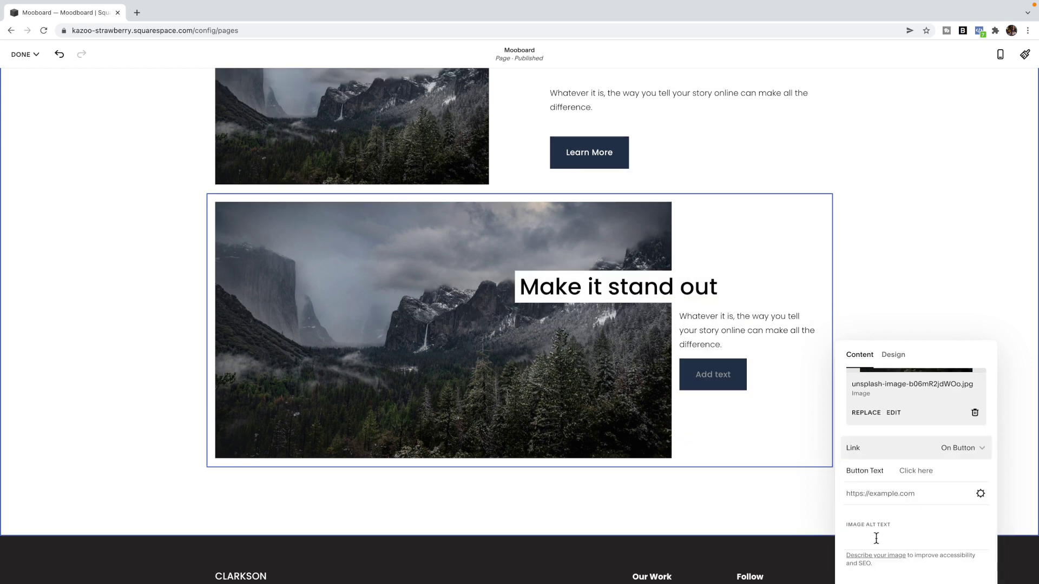
{"action": "left_click", "coordinate": [916, 471]}
{"action": "type", "text": "Learn More"}
{"action": "left_click", "coordinate": [787, 467]}
{"action": "scroll", "coordinate": [698, 472], "scroll_direction": "down", "scroll_amount": 2}
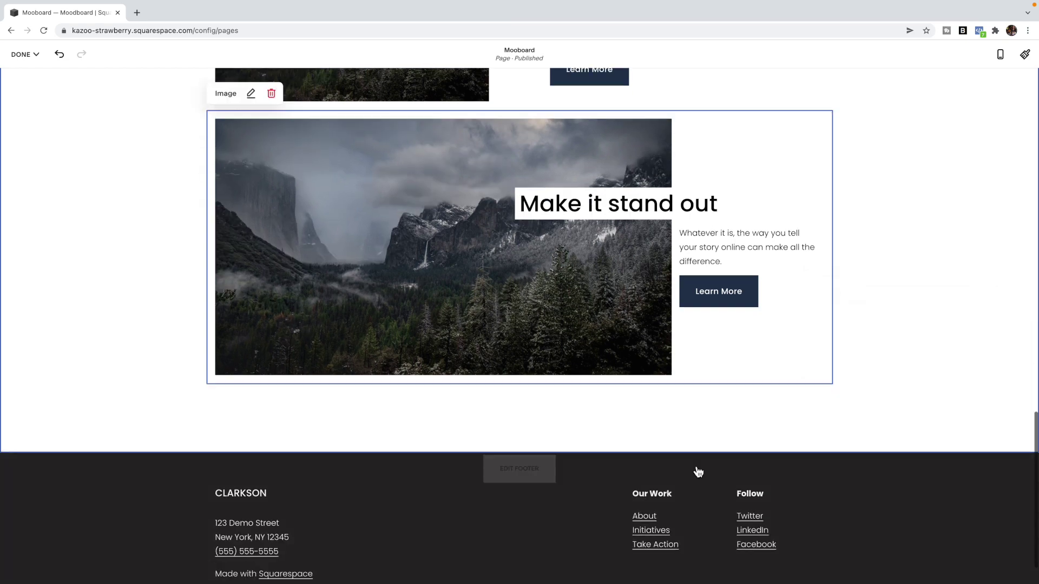
{"action": "left_click", "coordinate": [519, 377]}
- Insert a third image block using the mountain photo from the site library
{"action": "left_click", "coordinate": [962, 317]}
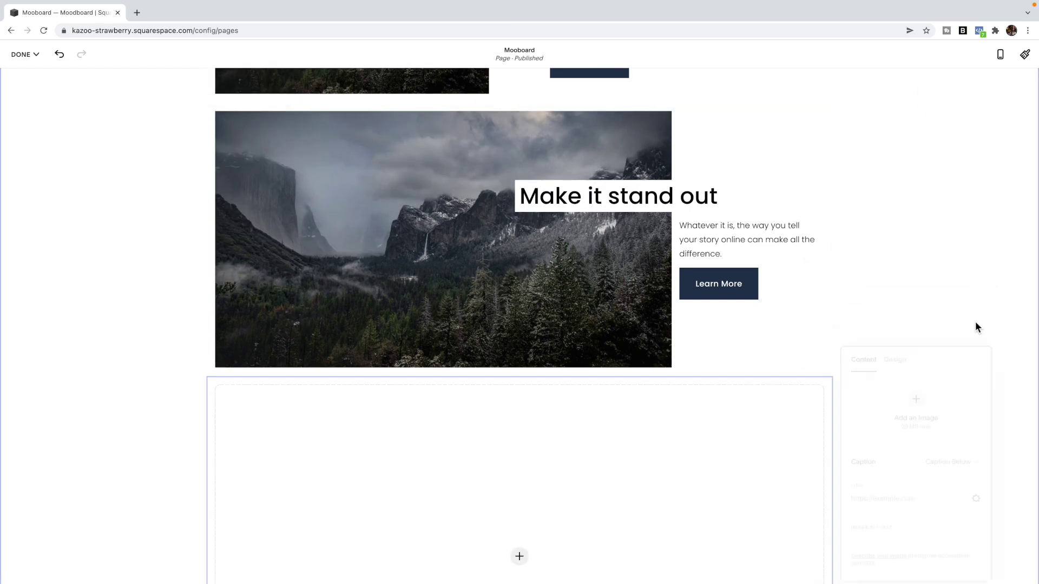
{"action": "left_click", "coordinate": [916, 407]}
{"action": "left_click", "coordinate": [919, 443]}
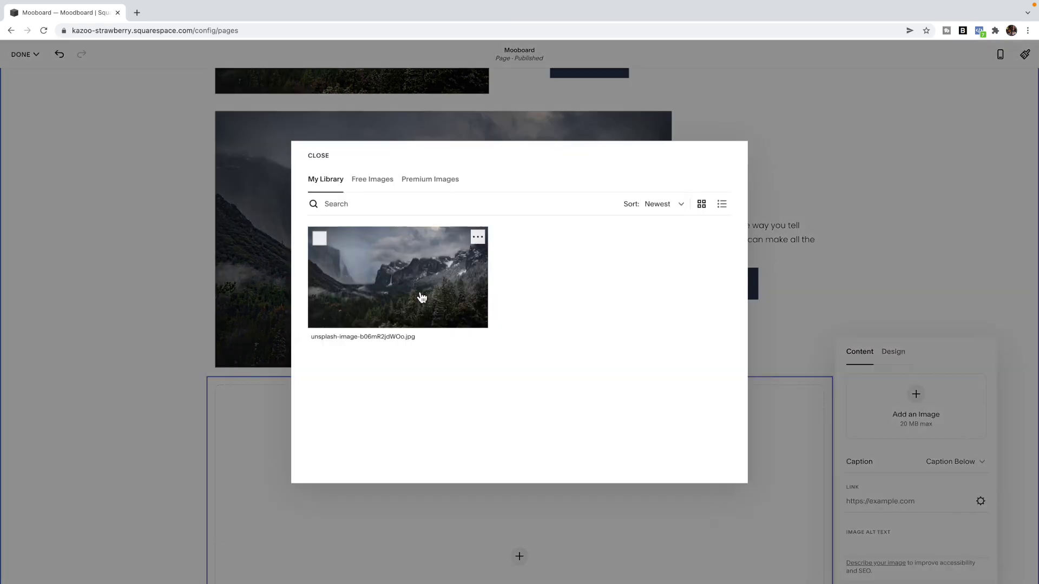
{"action": "left_click", "coordinate": [422, 297]}
{"action": "left_click", "coordinate": [709, 464]}
{"action": "scroll", "coordinate": [755, 452], "scroll_direction": "down", "scroll_amount": 2}
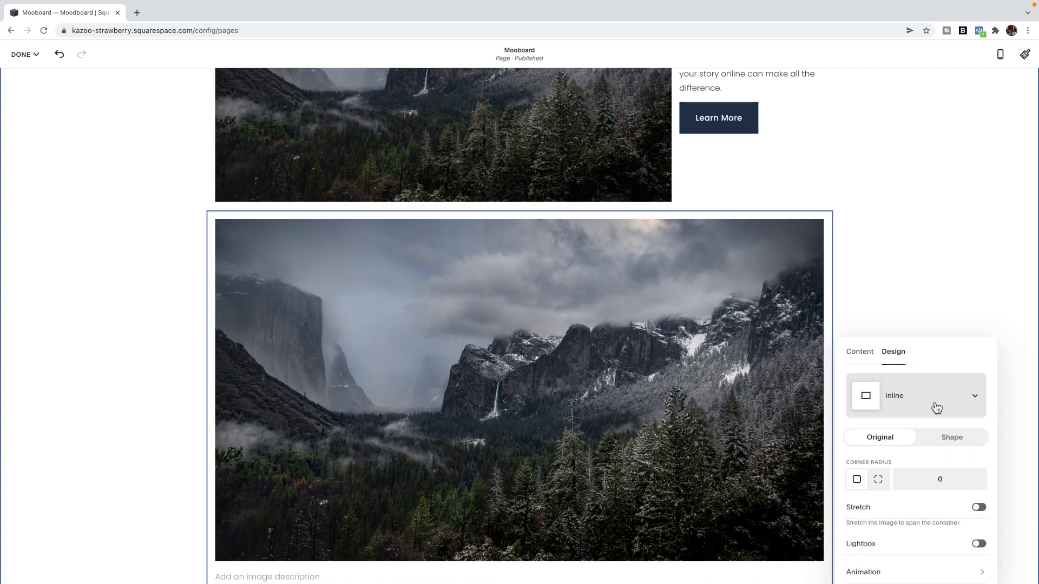
- Switch the block to Collage layout and link it through a 'Learn More' button
{"action": "left_click", "coordinate": [937, 408]}
{"action": "left_click", "coordinate": [928, 352]}
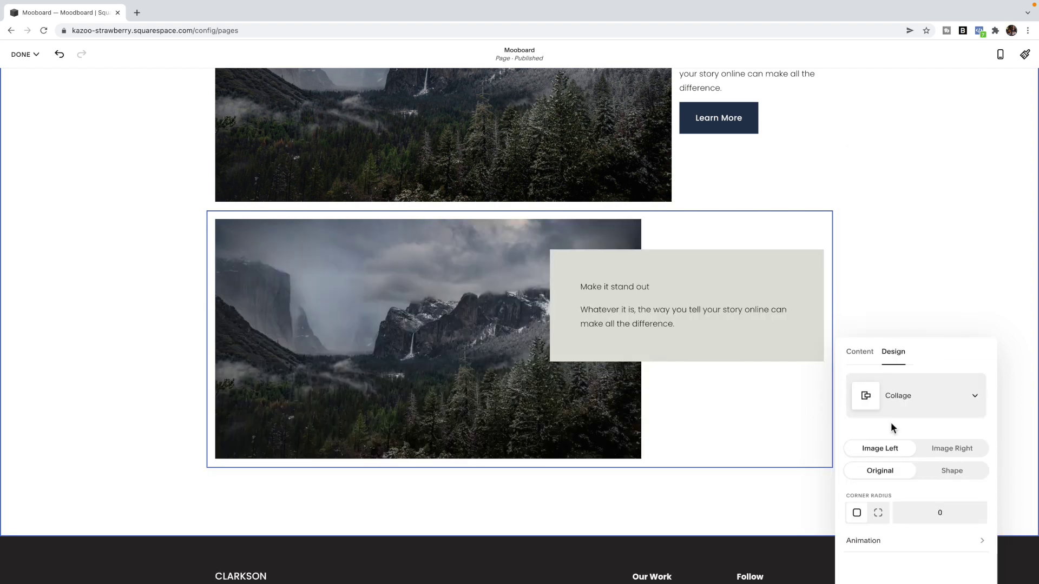
{"action": "left_click", "coordinate": [860, 351]}
{"action": "left_click", "coordinate": [963, 520]}
{"action": "left_click", "coordinate": [865, 558]}
{"action": "left_click", "coordinate": [911, 536]}
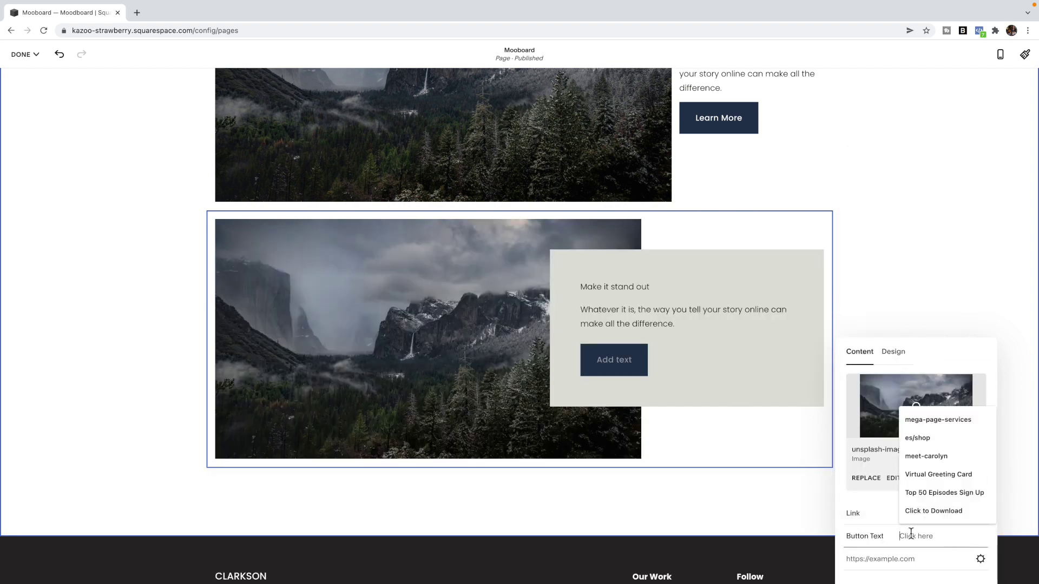
{"action": "type", "text": "Learn More"}
- Style the block's 'Make it stand out' title as Heading 2
{"action": "left_click", "coordinate": [627, 287]}
{"action": "left_click", "coordinate": [751, 271]}
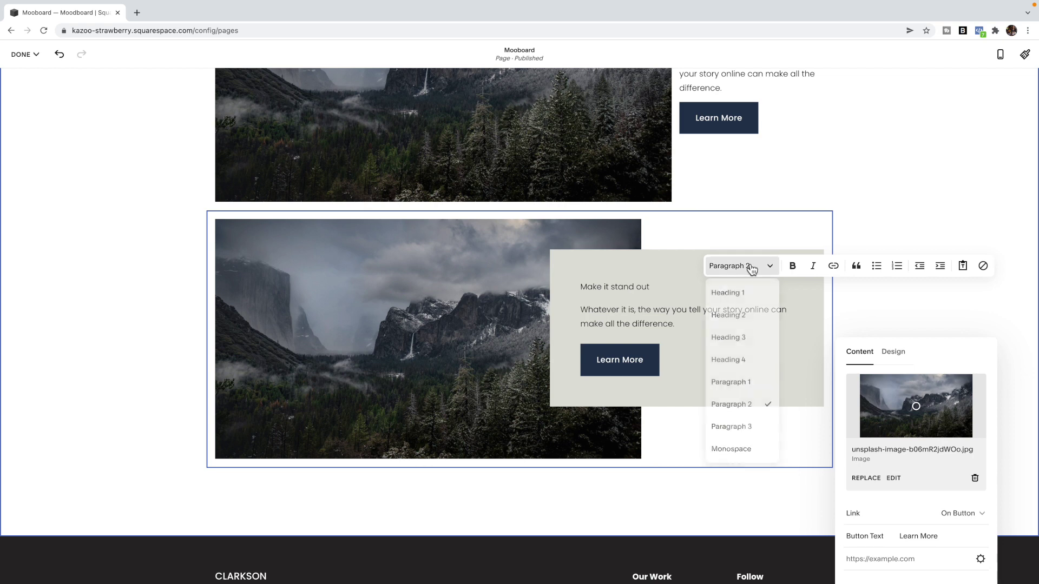
{"action": "left_click", "coordinate": [726, 315]}
{"action": "left_click", "coordinate": [810, 342]}
{"action": "scroll", "coordinate": [514, 383], "scroll_direction": "down", "scroll_amount": 2}
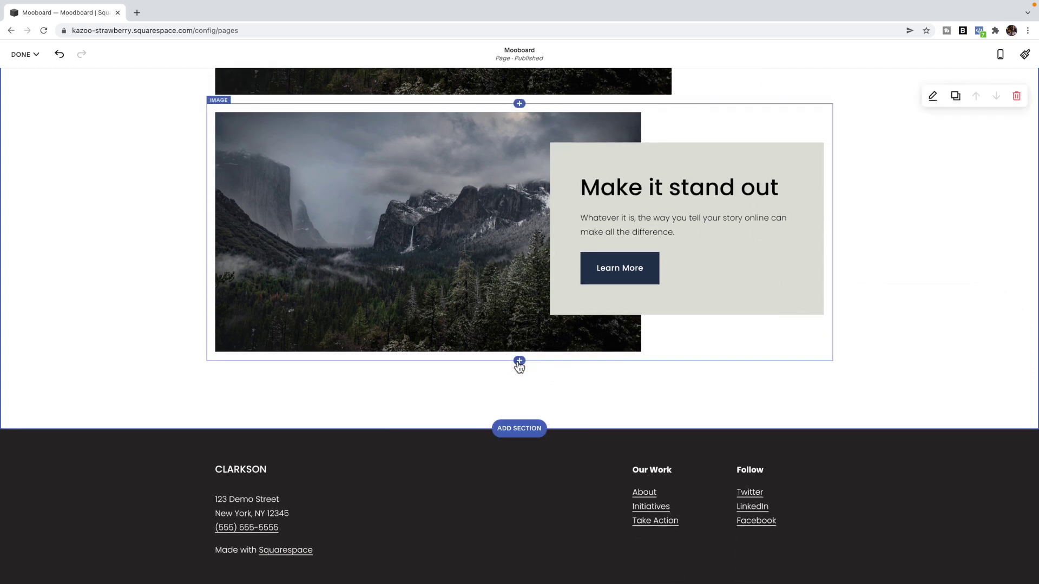
- Browse the block list and the heading section's colour themes without changing anything
{"action": "left_click", "coordinate": [519, 363]}
{"action": "scroll", "coordinate": [992, 358], "scroll_direction": "down", "scroll_amount": 3}
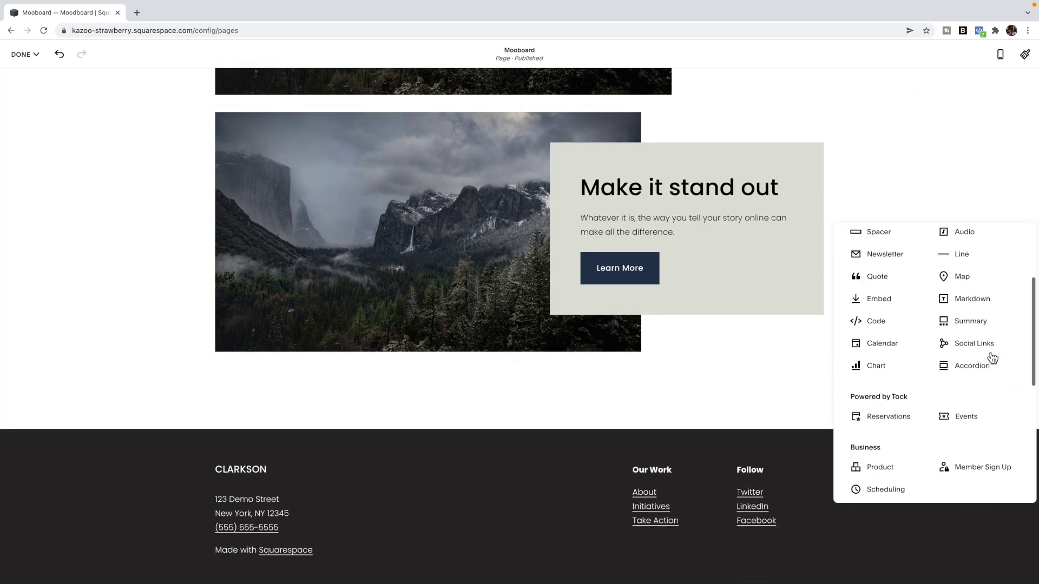
{"action": "scroll", "coordinate": [992, 357], "scroll_direction": "down", "scroll_amount": 5}
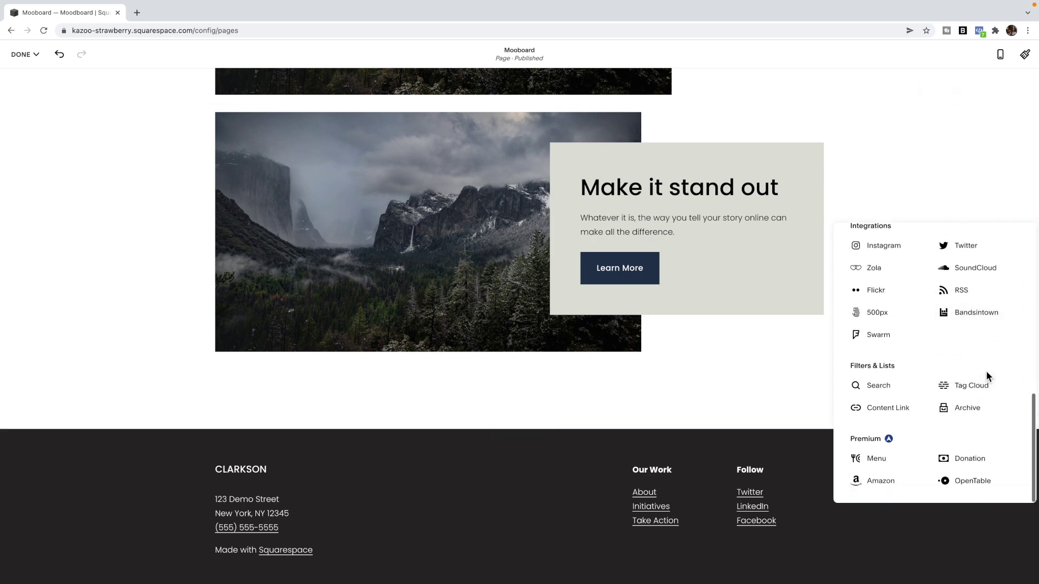
{"action": "scroll", "coordinate": [986, 371], "scroll_direction": "up", "scroll_amount": 10}
{"action": "left_click", "coordinate": [797, 367]}
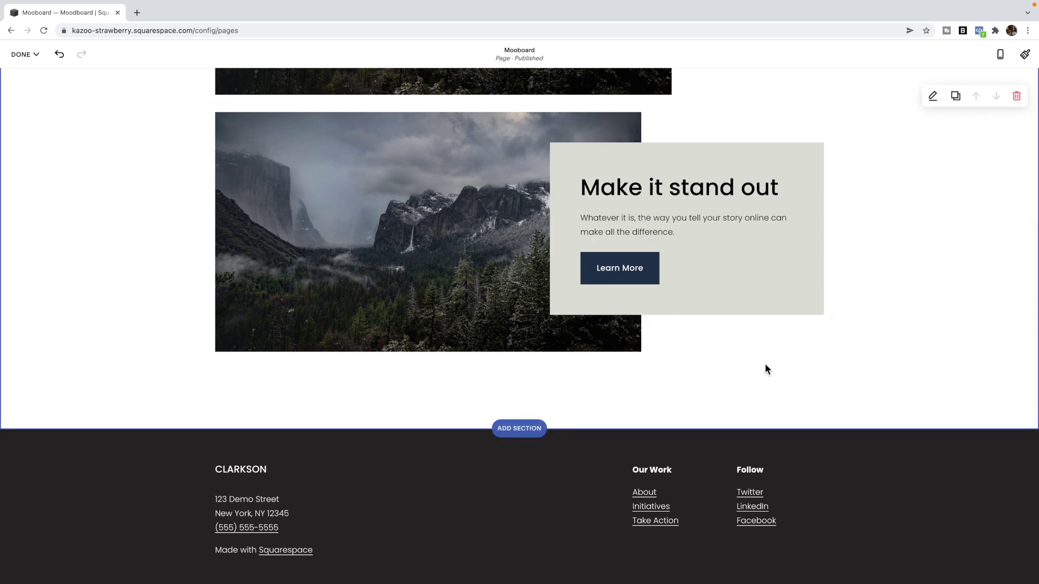
{"action": "scroll", "coordinate": [765, 364], "scroll_direction": "up", "scroll_amount": 15}
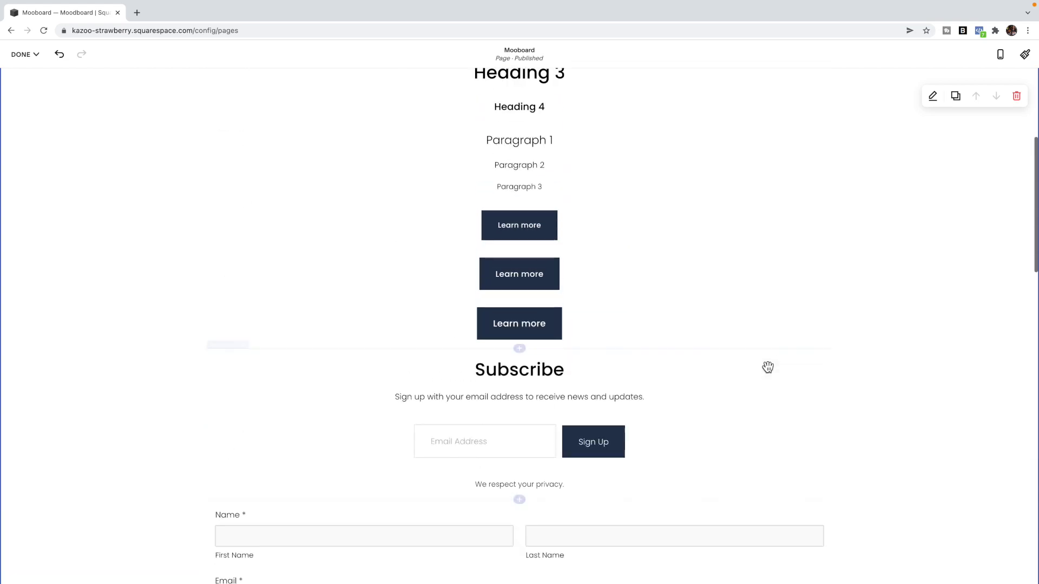
{"action": "scroll", "coordinate": [768, 367], "scroll_direction": "up", "scroll_amount": 2}
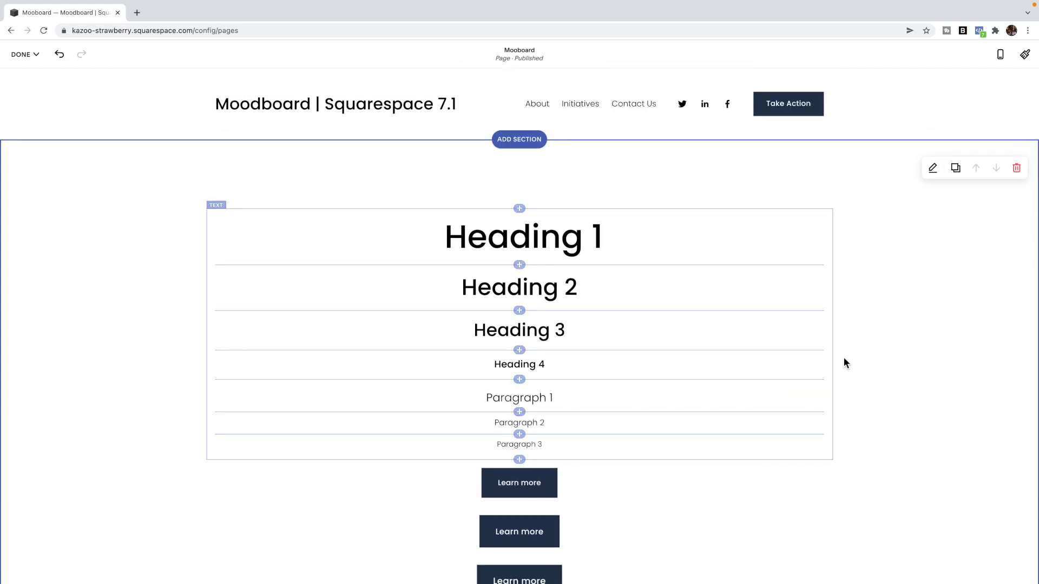
{"action": "left_click", "coordinate": [933, 168]}
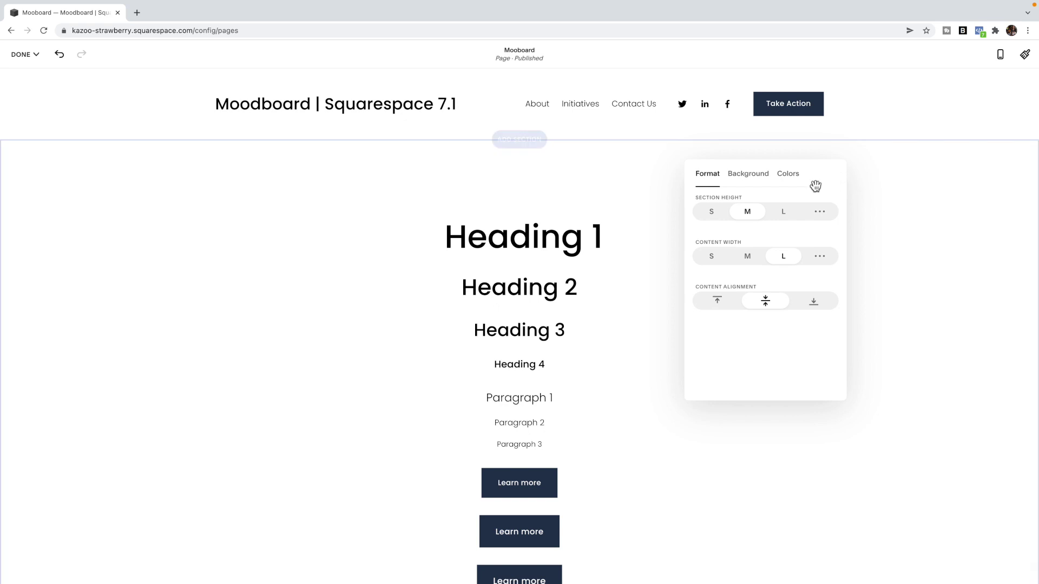
{"action": "left_click", "coordinate": [793, 177]}
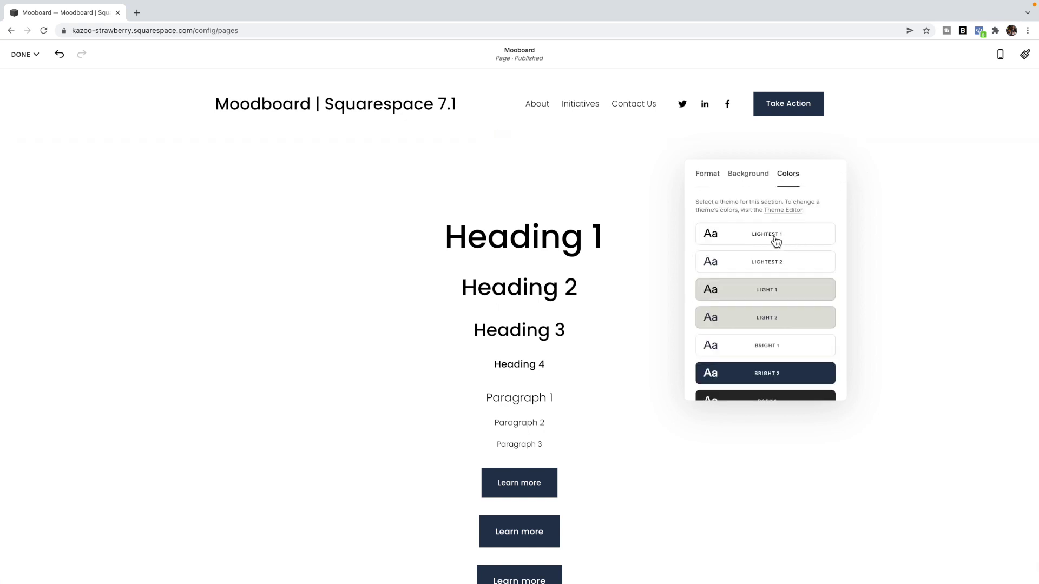
{"action": "left_click", "coordinate": [904, 224]}
- Duplicate the heading sample section and give the copy the Light 1 colour theme
{"action": "left_click", "coordinate": [956, 169]}
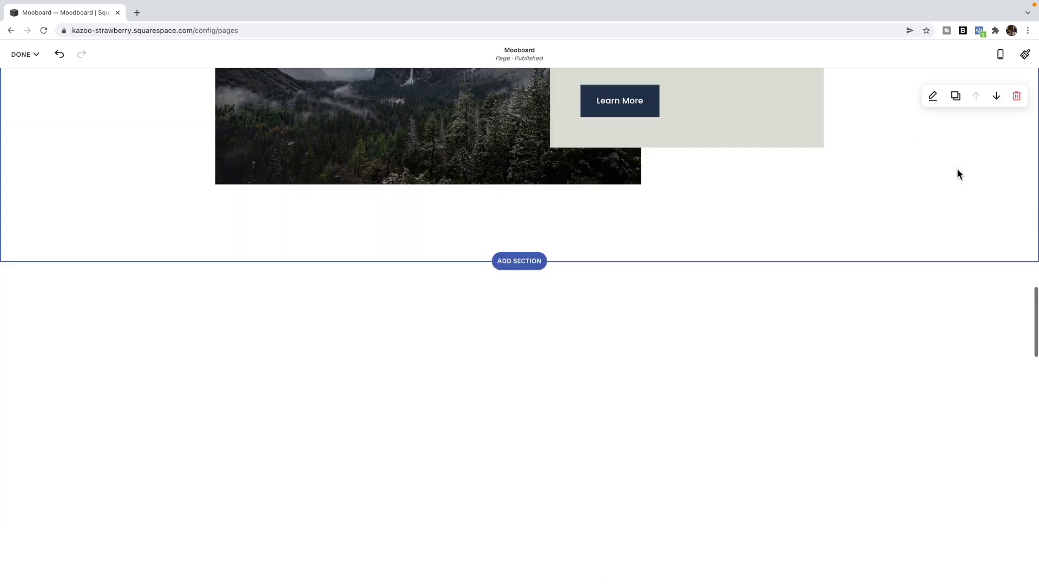
{"action": "left_click", "coordinate": [935, 131]}
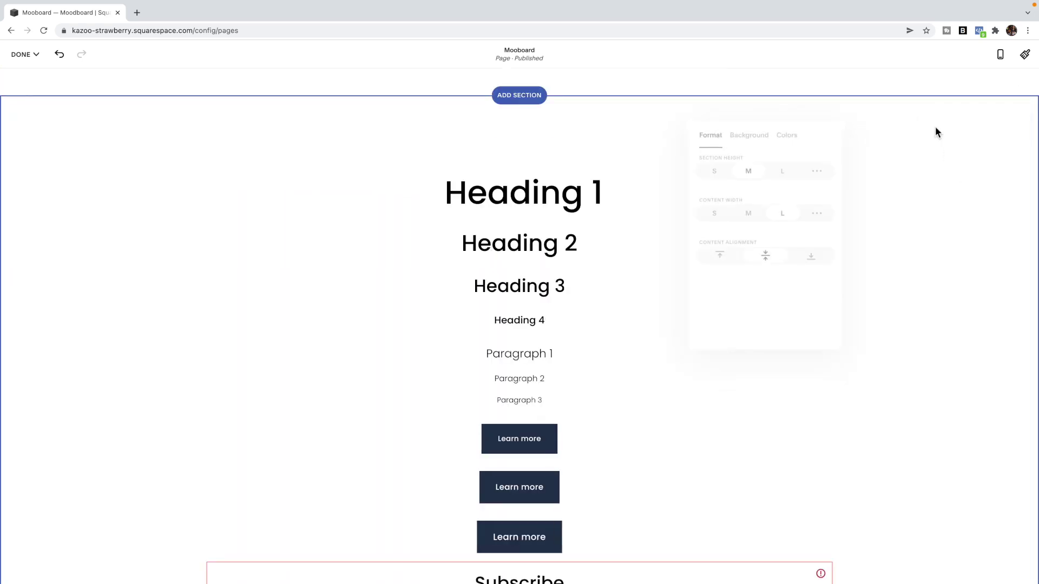
{"action": "left_click", "coordinate": [789, 132]}
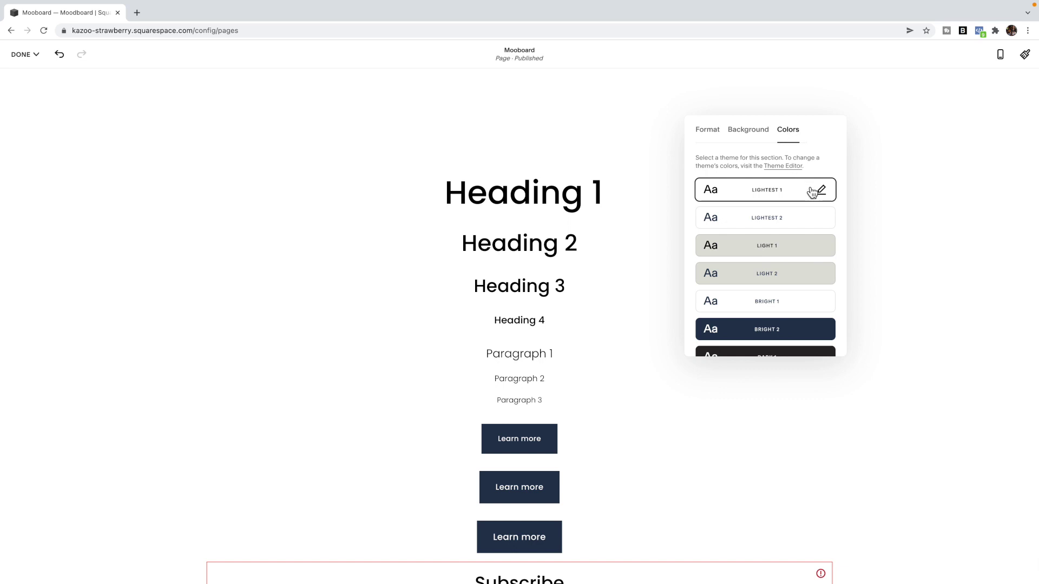
{"action": "scroll", "coordinate": [813, 192], "scroll_direction": "down", "scroll_amount": 3}
{"action": "scroll", "coordinate": [813, 192], "scroll_direction": "up", "scroll_amount": 3}
{"action": "scroll", "coordinate": [790, 203], "scroll_direction": "down", "scroll_amount": 1}
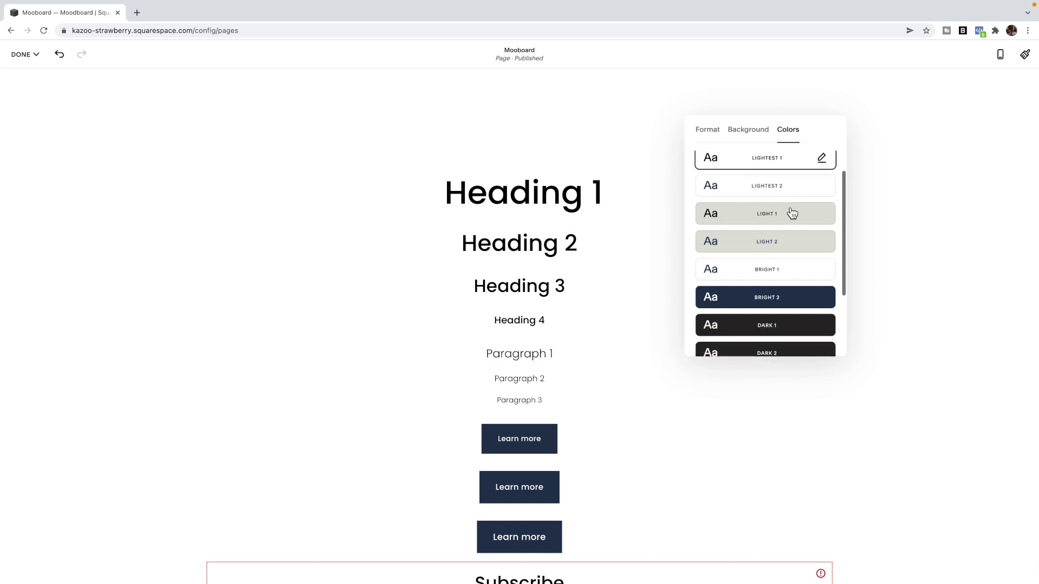
{"action": "left_click", "coordinate": [793, 220]}
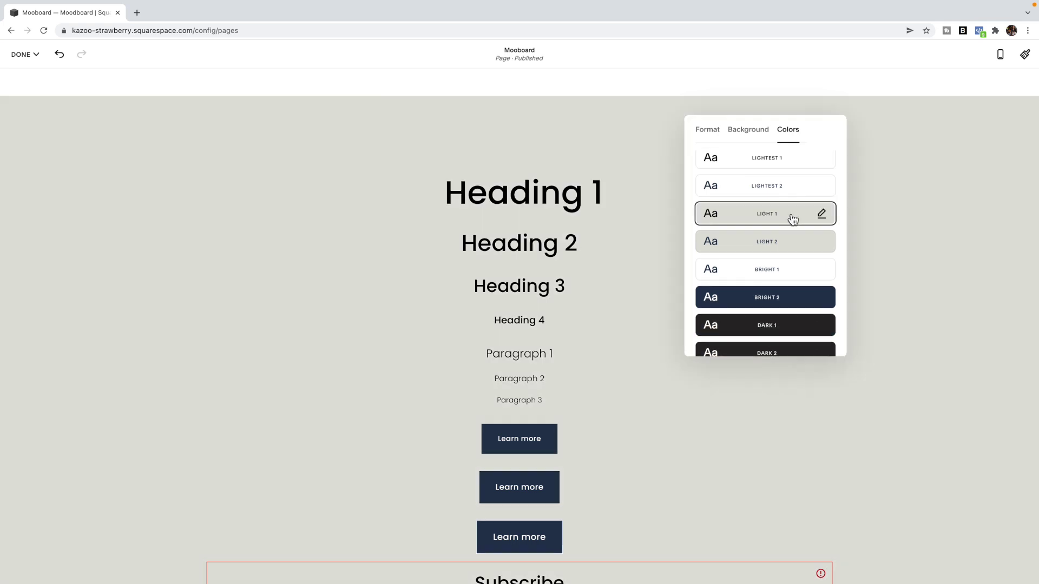
{"action": "left_click", "coordinate": [964, 183]}
- Duplicate the light grey section and set the new copy to Bright 2
{"action": "left_click", "coordinate": [956, 125]}
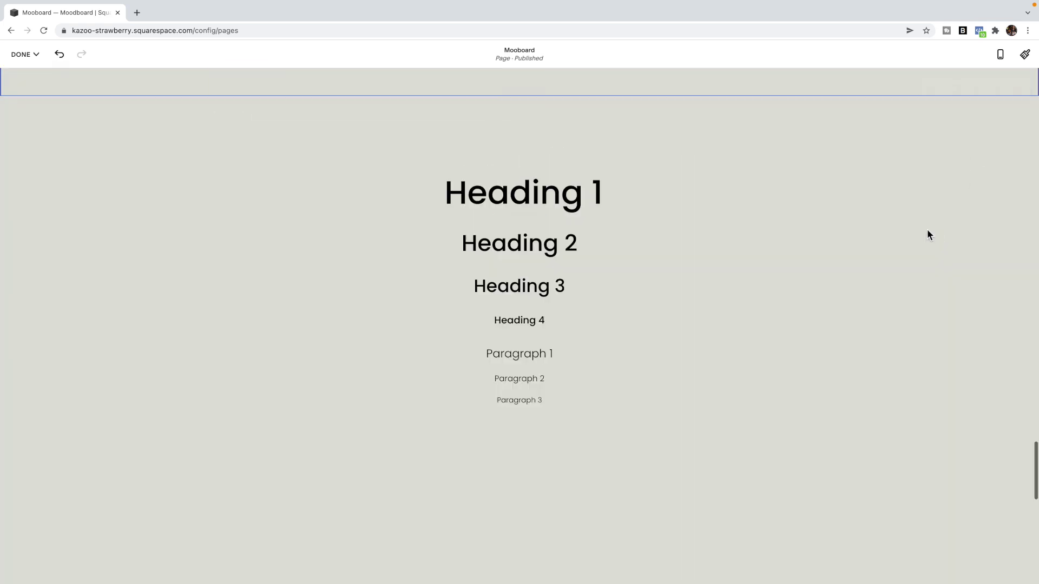
{"action": "left_click", "coordinate": [933, 128]}
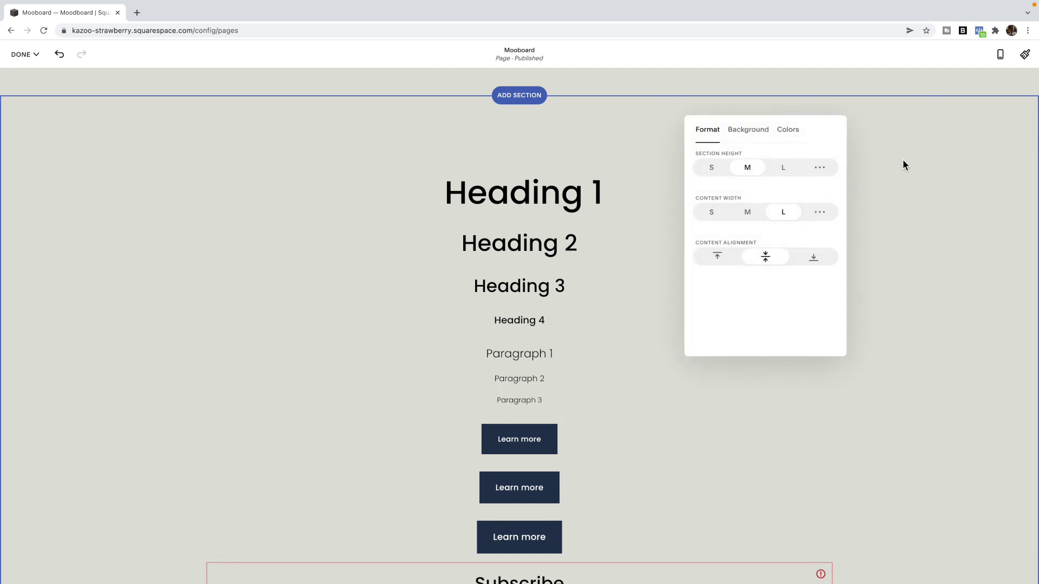
{"action": "left_click", "coordinate": [787, 130]}
{"action": "scroll", "coordinate": [779, 292], "scroll_direction": "down", "scroll_amount": 2}
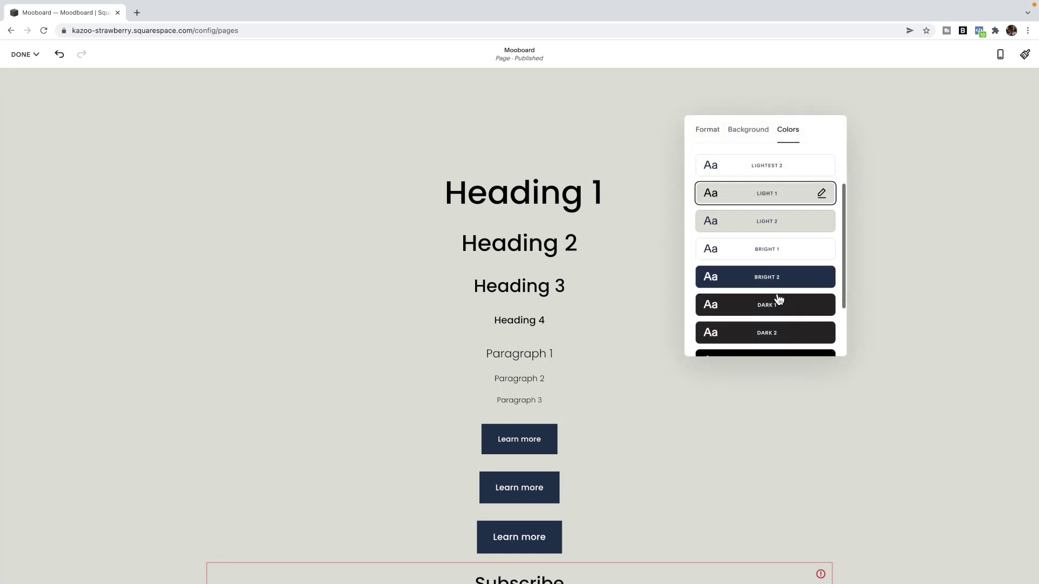
{"action": "left_click", "coordinate": [777, 281]}
{"action": "left_click", "coordinate": [888, 296]}
{"action": "scroll", "coordinate": [890, 294], "scroll_direction": "down", "scroll_amount": 7}
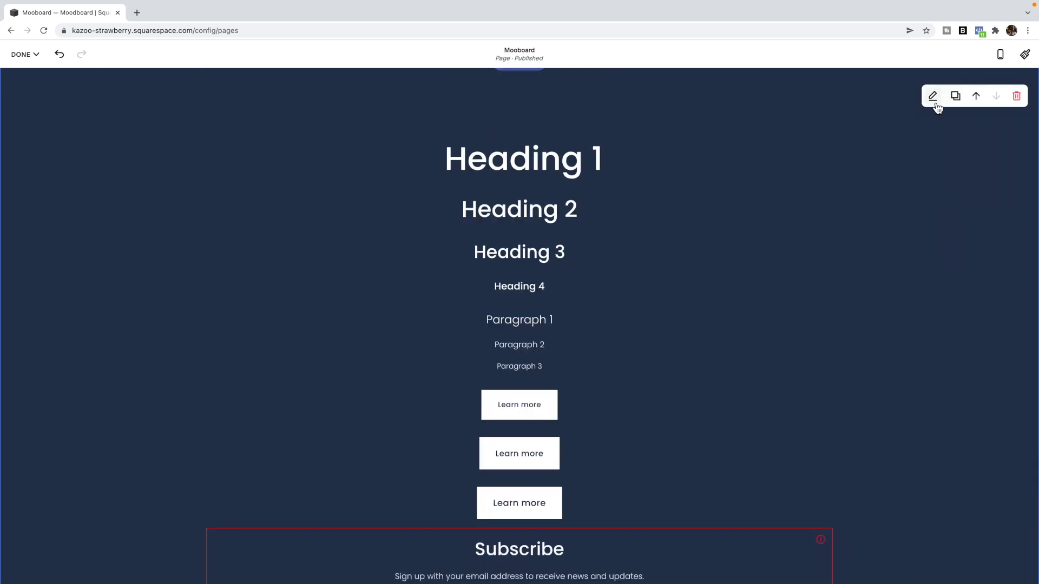
- Change the navy section's colour theme to Dark 1
{"action": "left_click", "coordinate": [934, 102]}
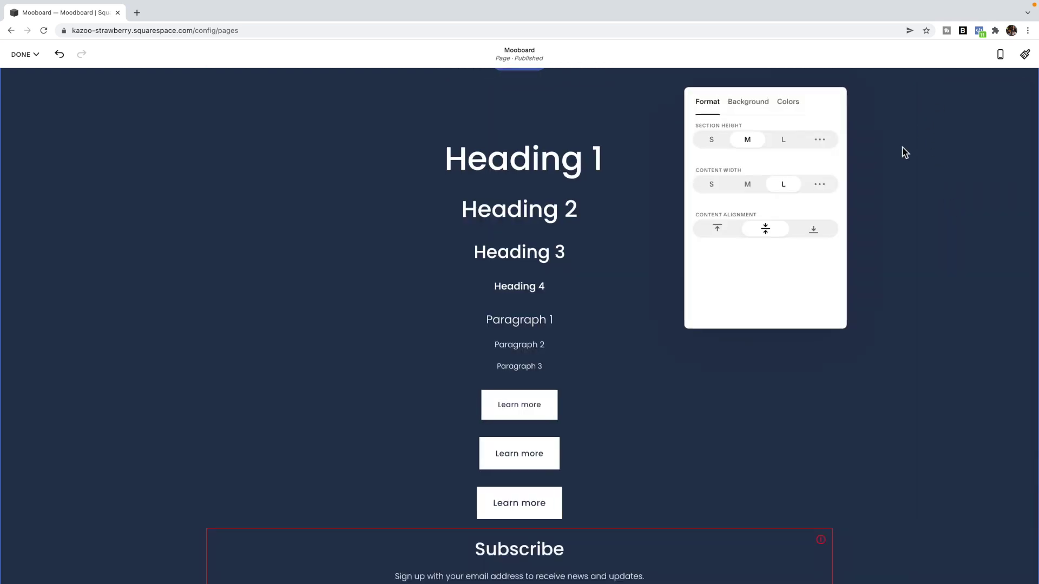
{"action": "left_click", "coordinate": [795, 104]}
{"action": "scroll", "coordinate": [828, 219], "scroll_direction": "down", "scroll_amount": 2}
{"action": "scroll", "coordinate": [828, 222], "scroll_direction": "down", "scroll_amount": 1}
{"action": "left_click", "coordinate": [822, 228]}
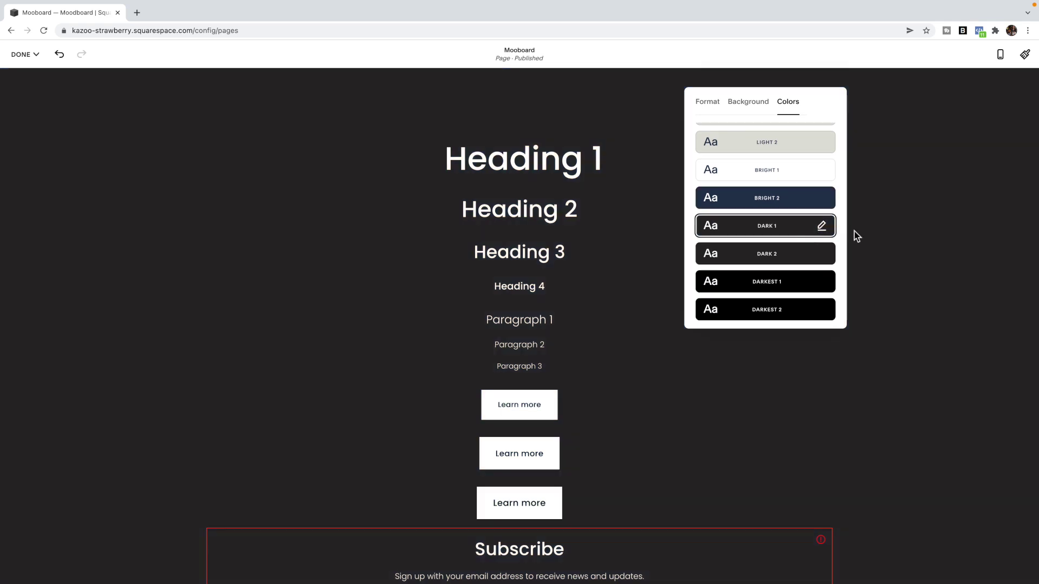
{"action": "left_click", "coordinate": [953, 231]}
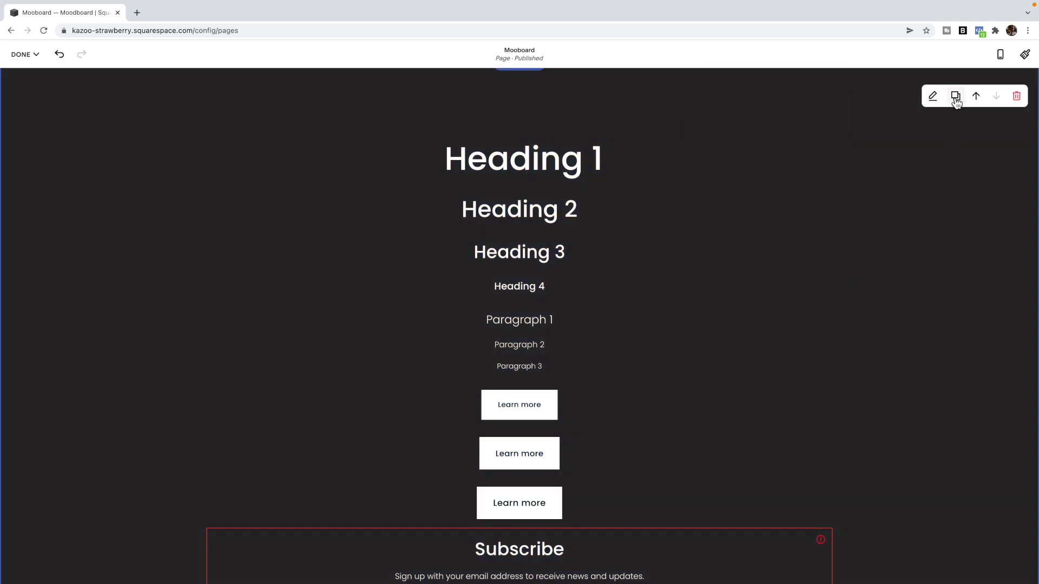
- Duplicate the near-black section and set the copy to Darkest 1
{"action": "left_click", "coordinate": [955, 99]}
{"action": "left_click", "coordinate": [932, 123]}
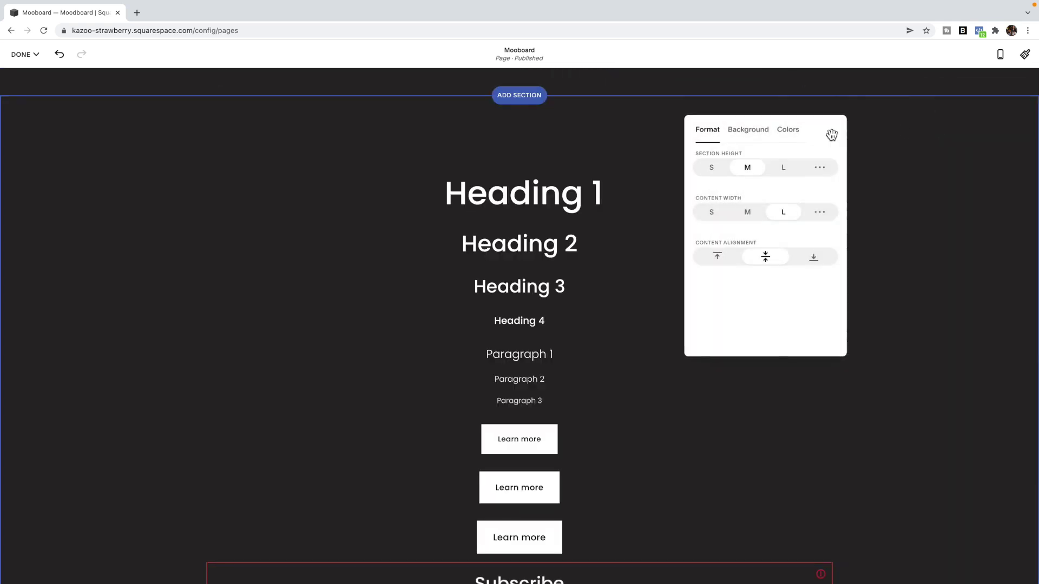
{"action": "left_click", "coordinate": [788, 129]}
{"action": "scroll", "coordinate": [800, 276], "scroll_direction": "down", "scroll_amount": 2}
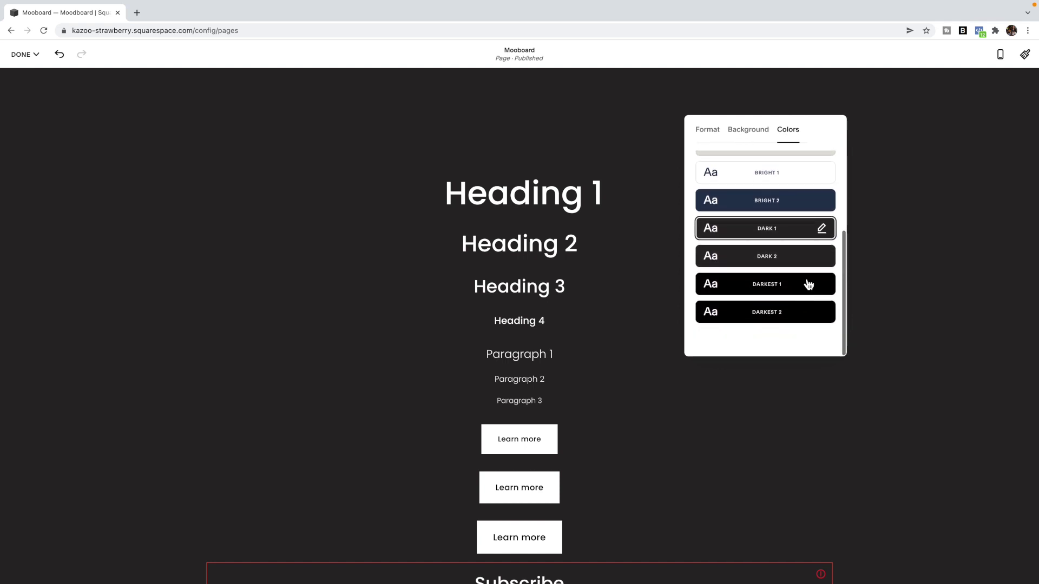
{"action": "left_click", "coordinate": [808, 285]}
{"action": "left_click", "coordinate": [902, 276]}
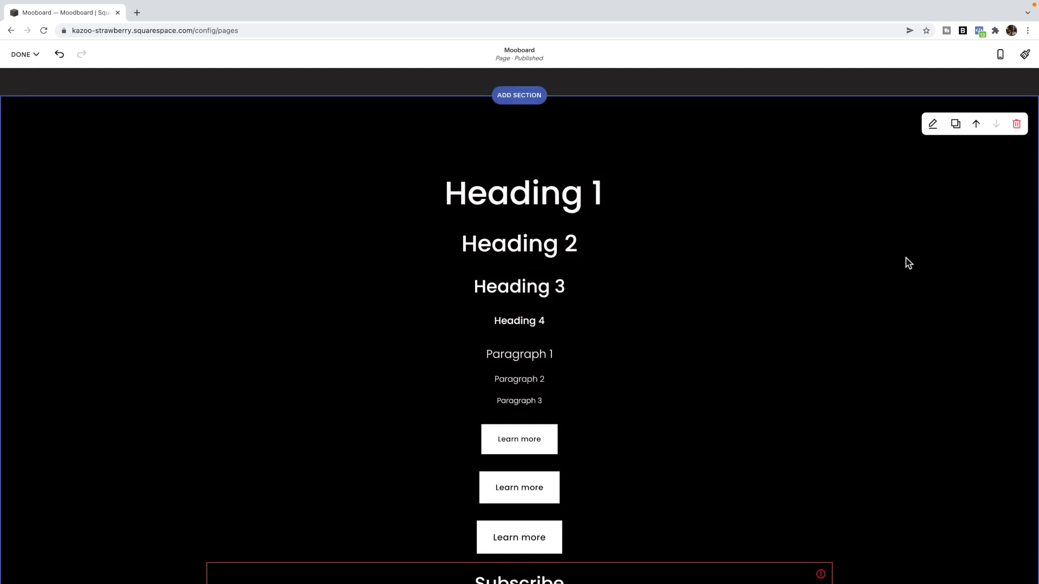
{"action": "scroll", "coordinate": [891, 212], "scroll_direction": "down", "scroll_amount": 1}
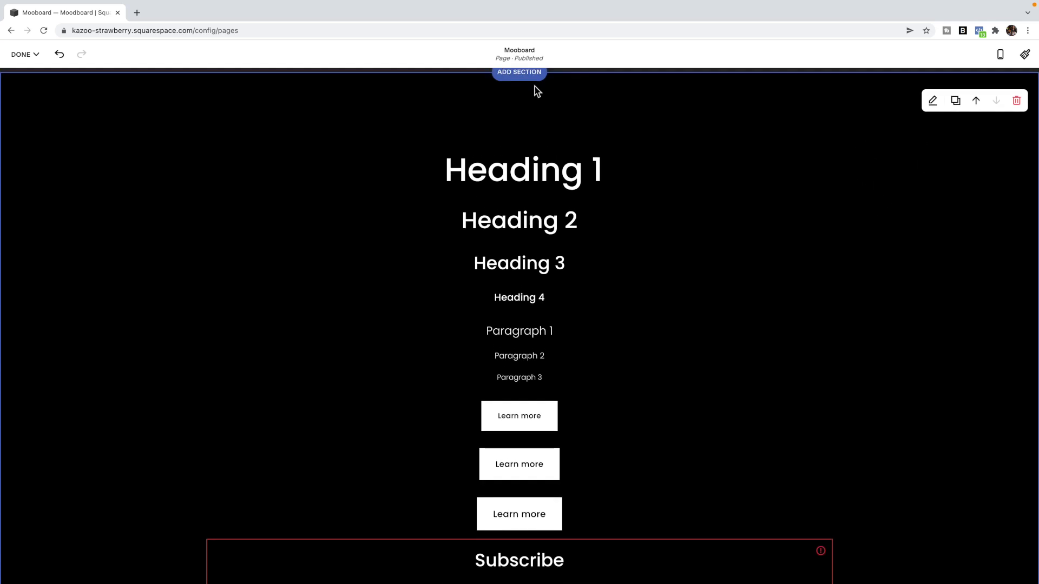
{"action": "scroll", "coordinate": [887, 230], "scroll_direction": "down", "scroll_amount": 2}
{"action": "scroll", "coordinate": [887, 230], "scroll_direction": "down", "scroll_amount": 1}
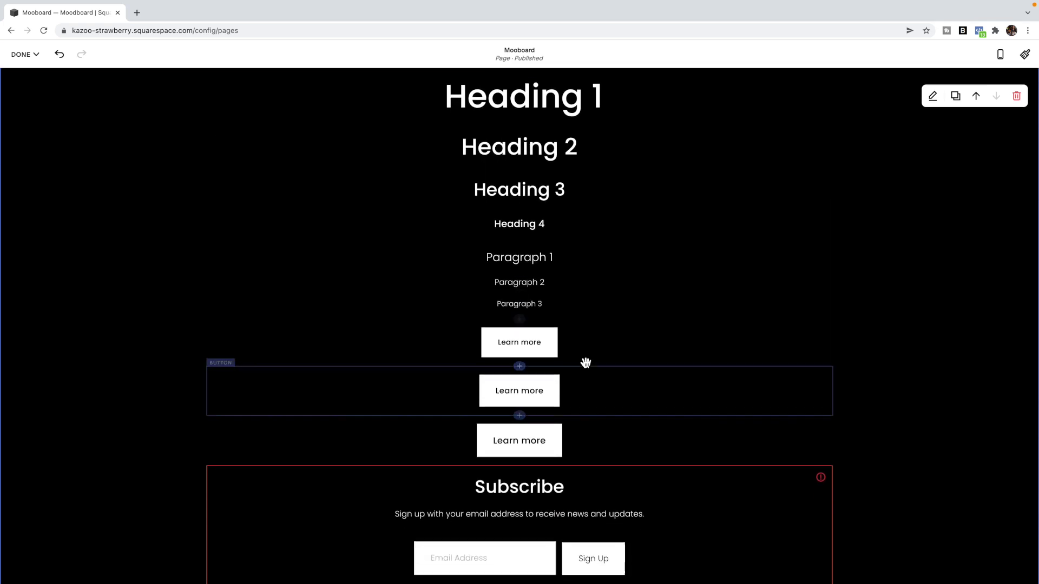
{"action": "scroll", "coordinate": [585, 332], "scroll_direction": "up", "scroll_amount": 3}
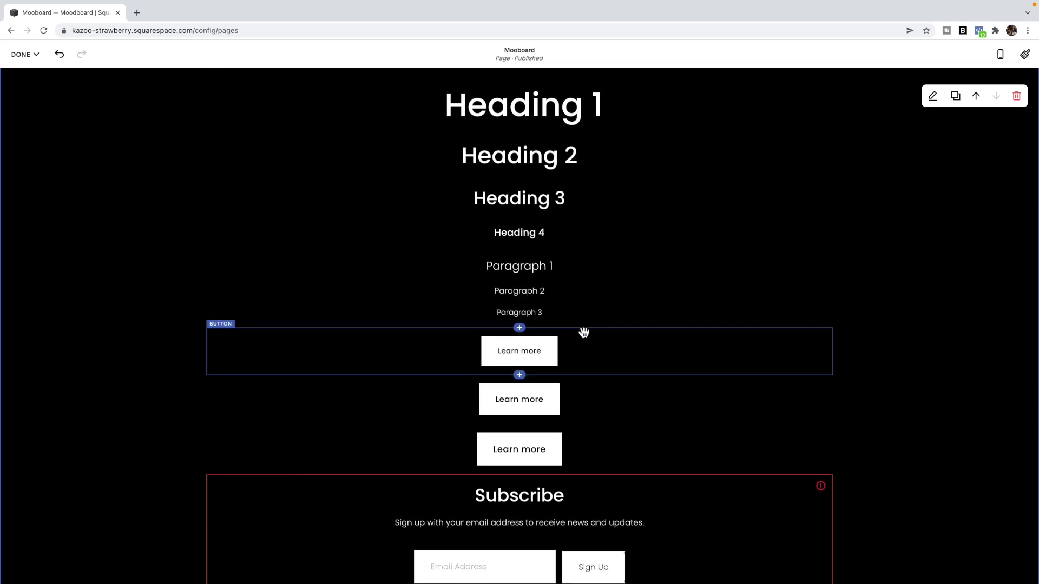
{"action": "scroll", "coordinate": [631, 298], "scroll_direction": "up", "scroll_amount": 1}
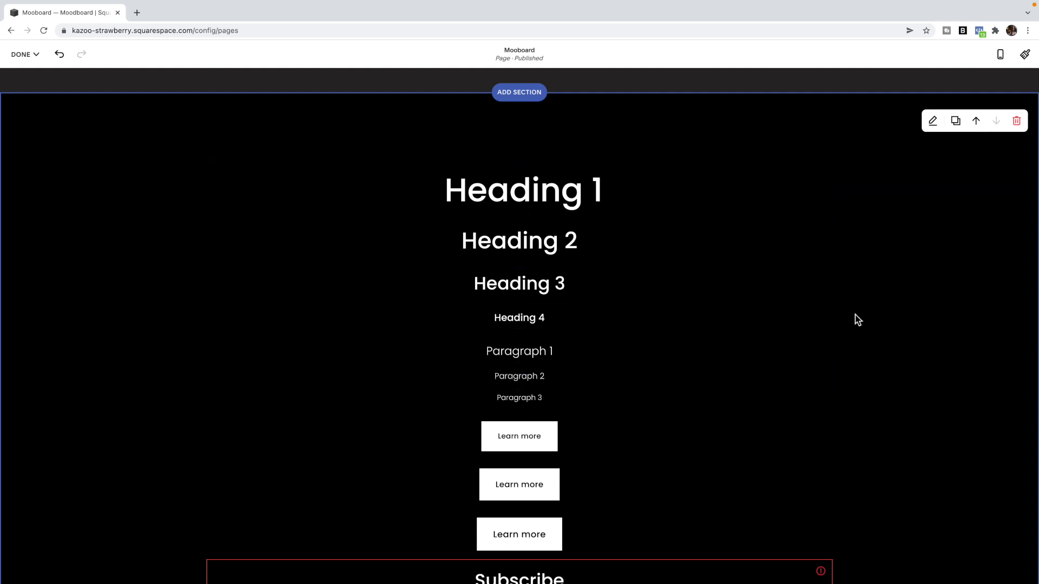
{"action": "left_click", "coordinate": [937, 133]}
{"action": "left_click", "coordinate": [795, 133]}
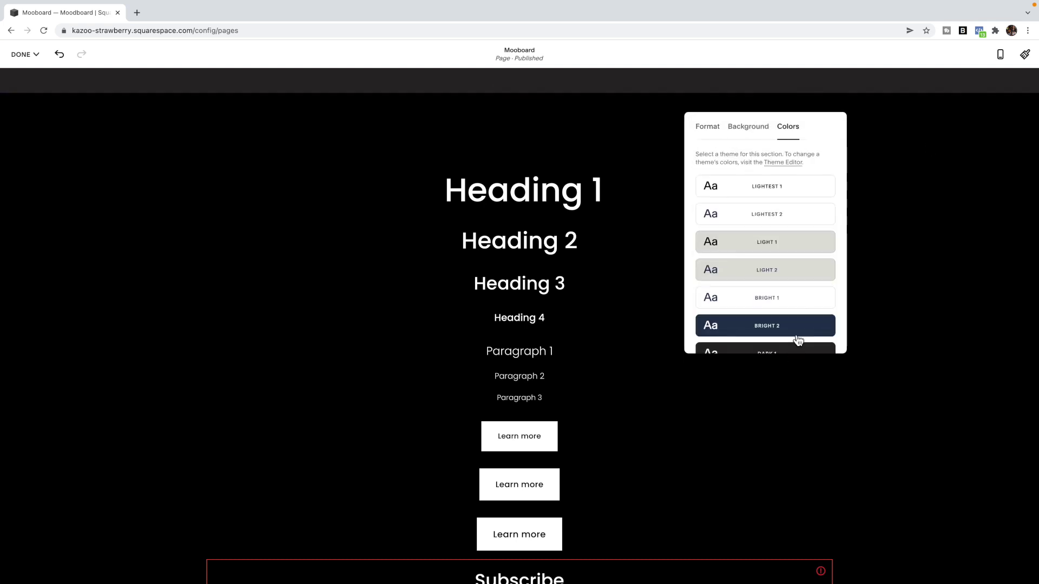
{"action": "scroll", "coordinate": [798, 339], "scroll_direction": "down", "scroll_amount": 3}
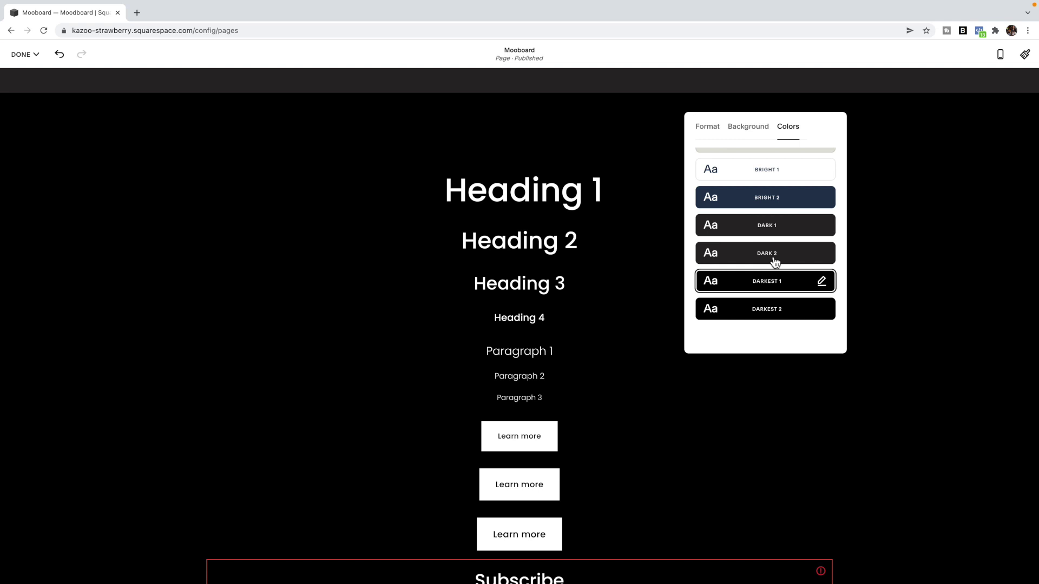
{"action": "scroll", "coordinate": [677, 312], "scroll_direction": "down", "scroll_amount": 1}
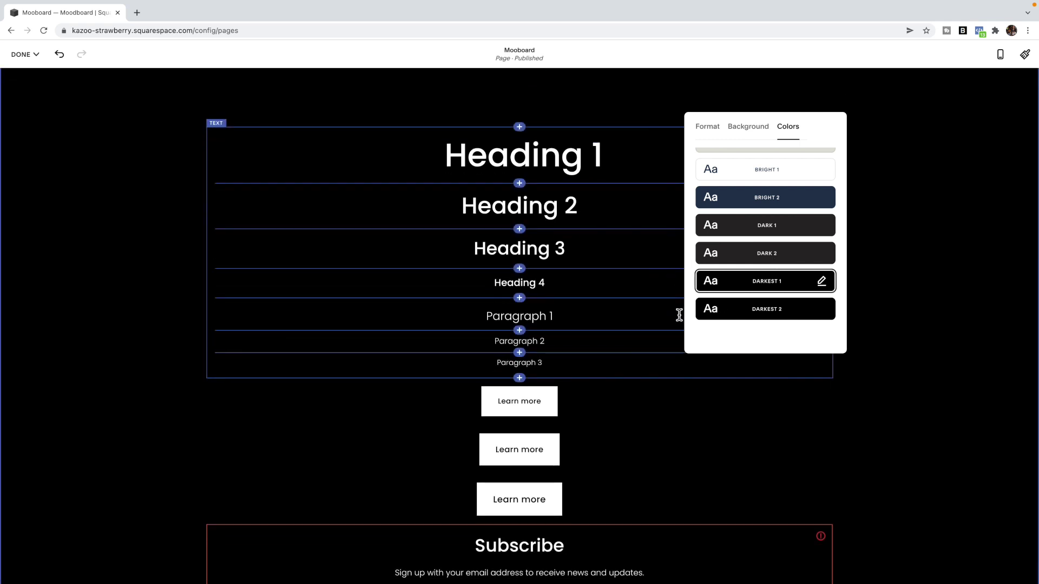
{"action": "scroll", "coordinate": [679, 315], "scroll_direction": "down", "scroll_amount": 2}
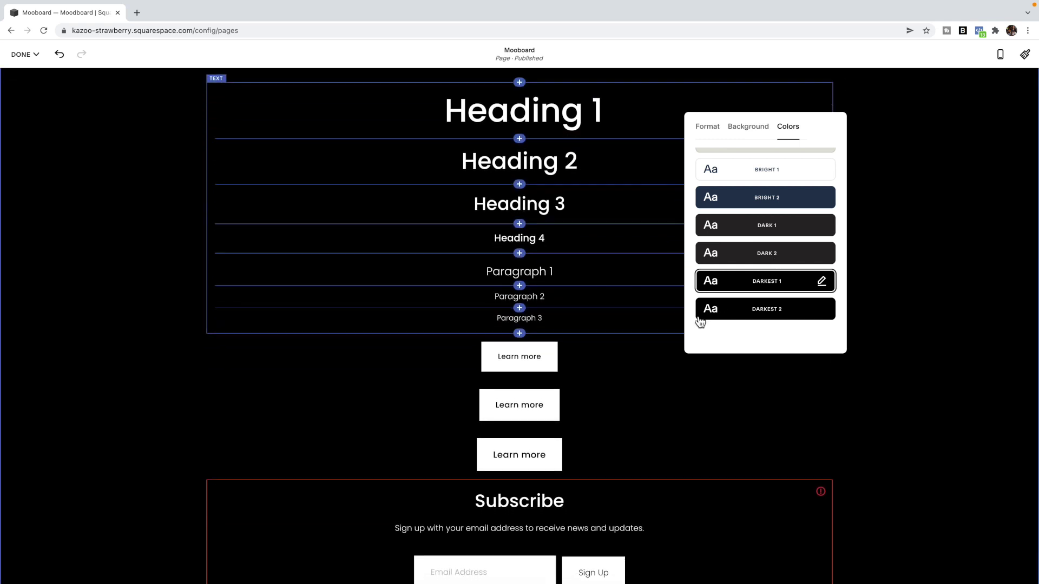
{"action": "left_click", "coordinate": [906, 320]}
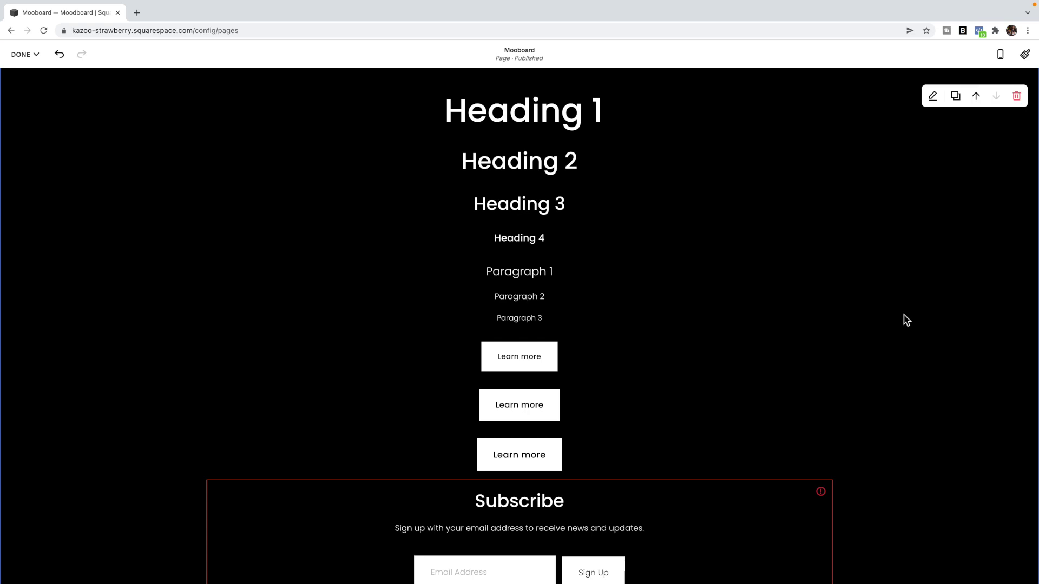
{"action": "scroll", "coordinate": [907, 320], "scroll_direction": "down", "scroll_amount": 3}
{"action": "scroll", "coordinate": [906, 321], "scroll_direction": "up", "scroll_amount": 10}
{"action": "scroll", "coordinate": [906, 321], "scroll_direction": "up", "scroll_amount": 20}
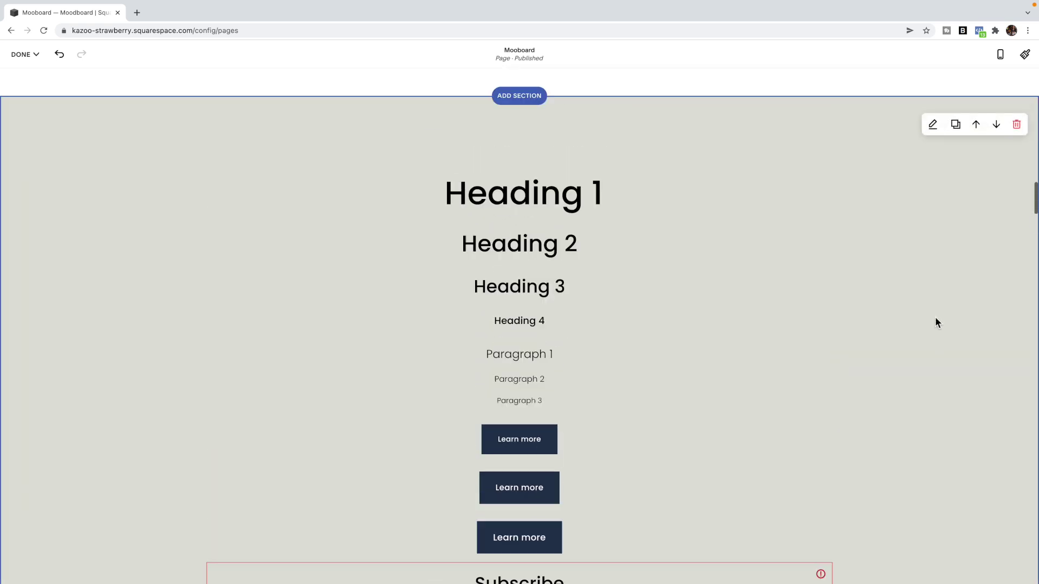
{"action": "scroll", "coordinate": [937, 323], "scroll_direction": "up", "scroll_amount": 5}
- Save the Mooboard page edits and open Design > Site Styles
{"action": "left_click", "coordinate": [21, 54]}
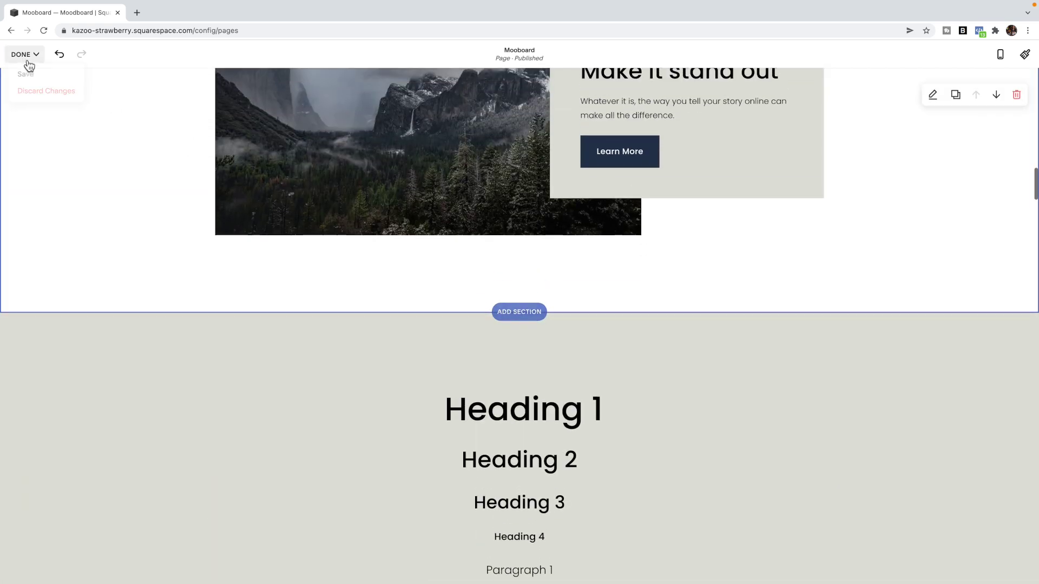
{"action": "left_click", "coordinate": [27, 76]}
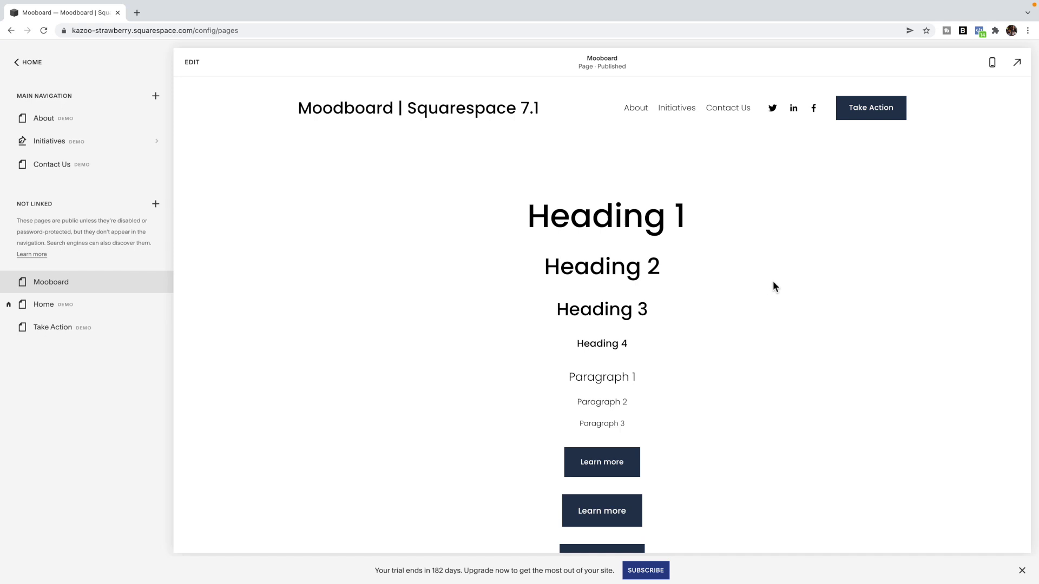
{"action": "left_click", "coordinate": [46, 69]}
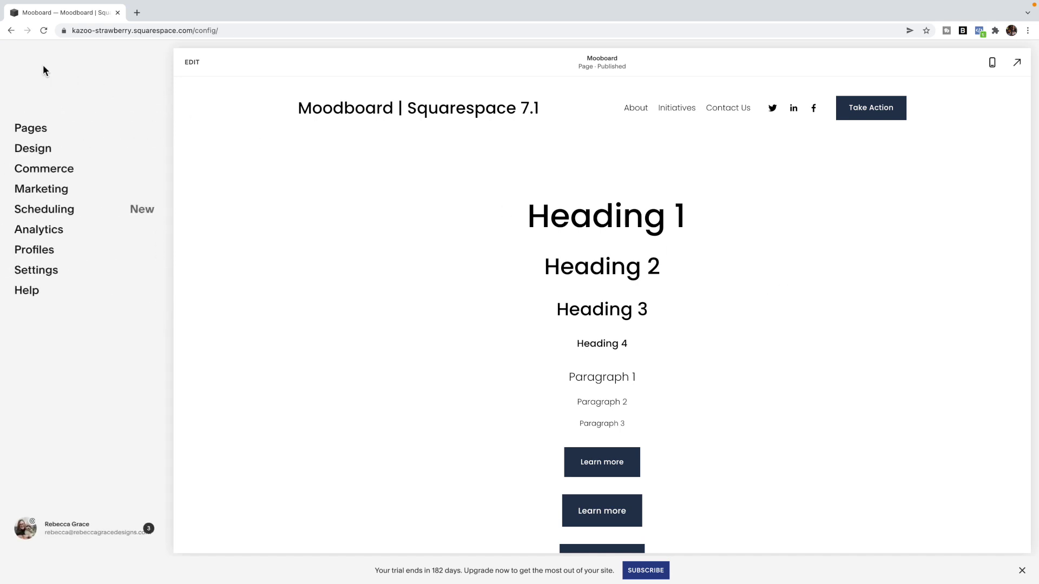
{"action": "left_click", "coordinate": [42, 150]}
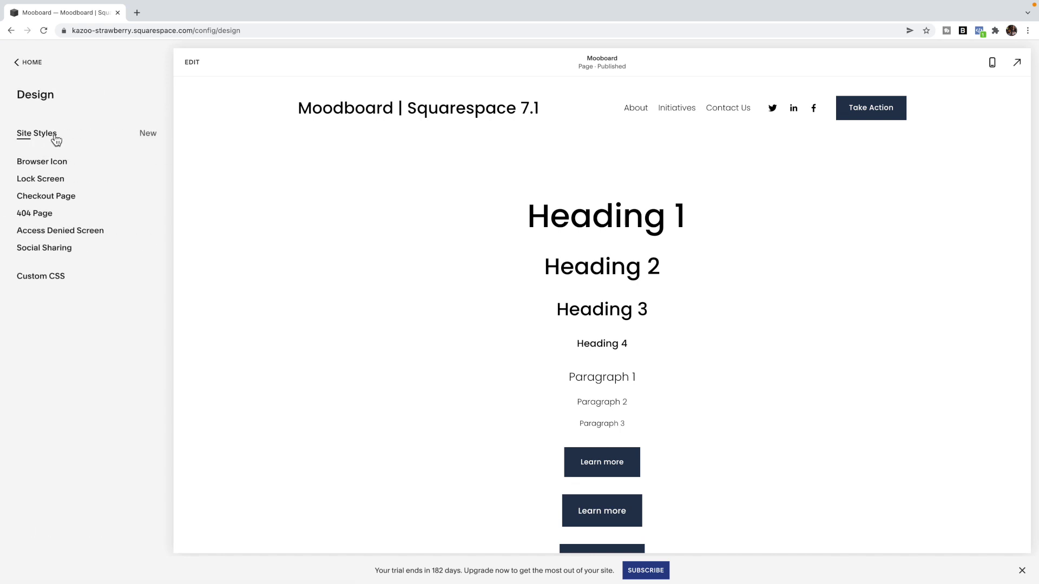
{"action": "left_click", "coordinate": [51, 136]}
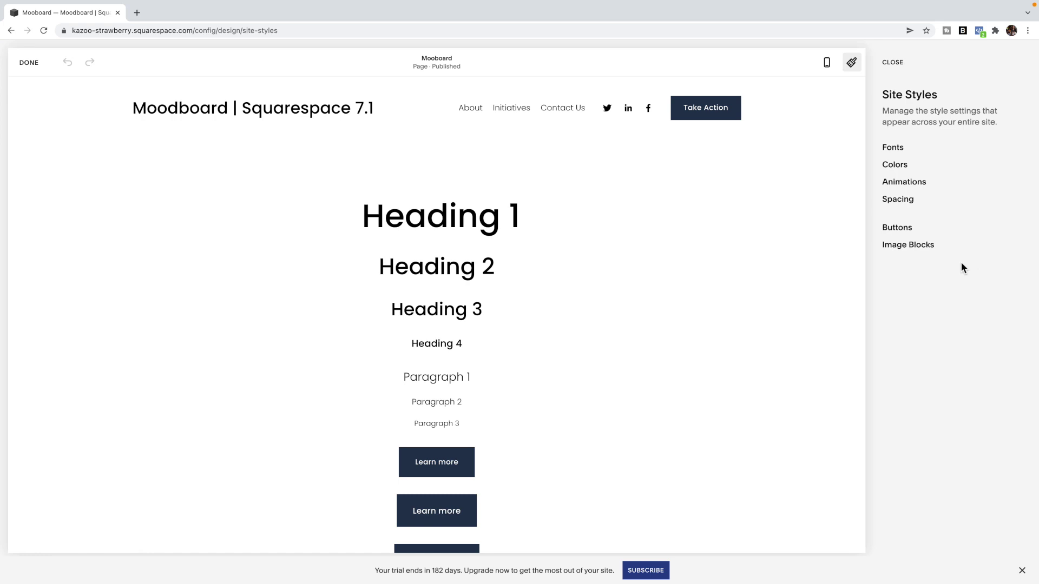
- Close Site Styles, save, and go to the site's Pages list
{"action": "left_click", "coordinate": [892, 62]}
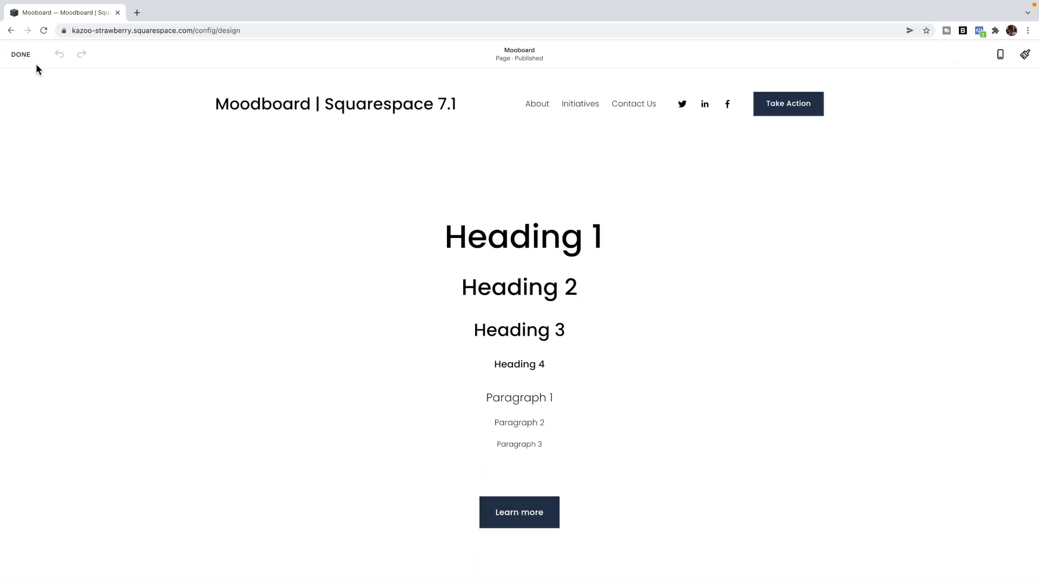
{"action": "left_click", "coordinate": [24, 53]}
{"action": "left_click", "coordinate": [24, 68]}
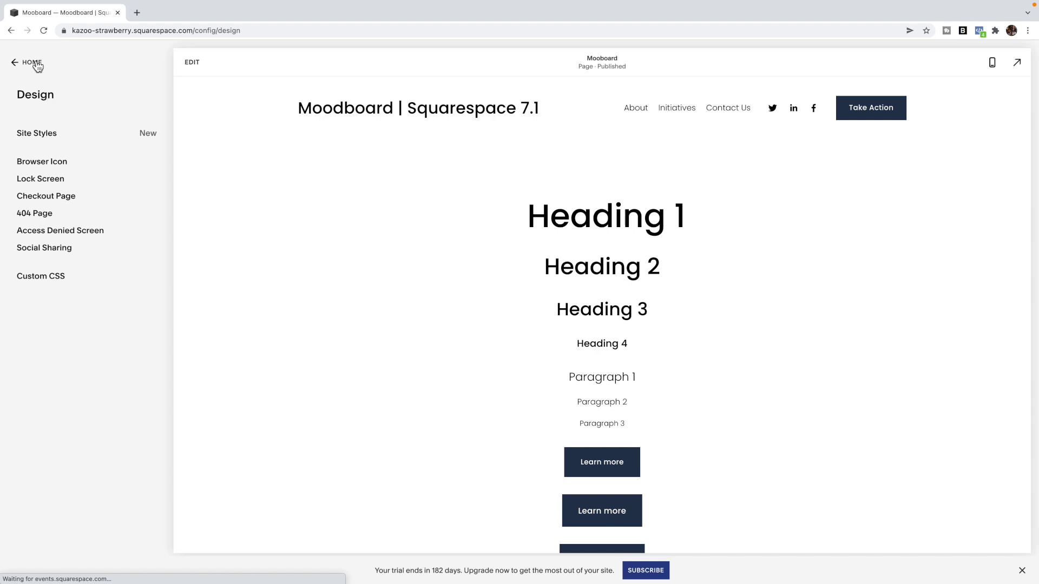
{"action": "left_click", "coordinate": [29, 62]}
{"action": "left_click", "coordinate": [32, 129]}
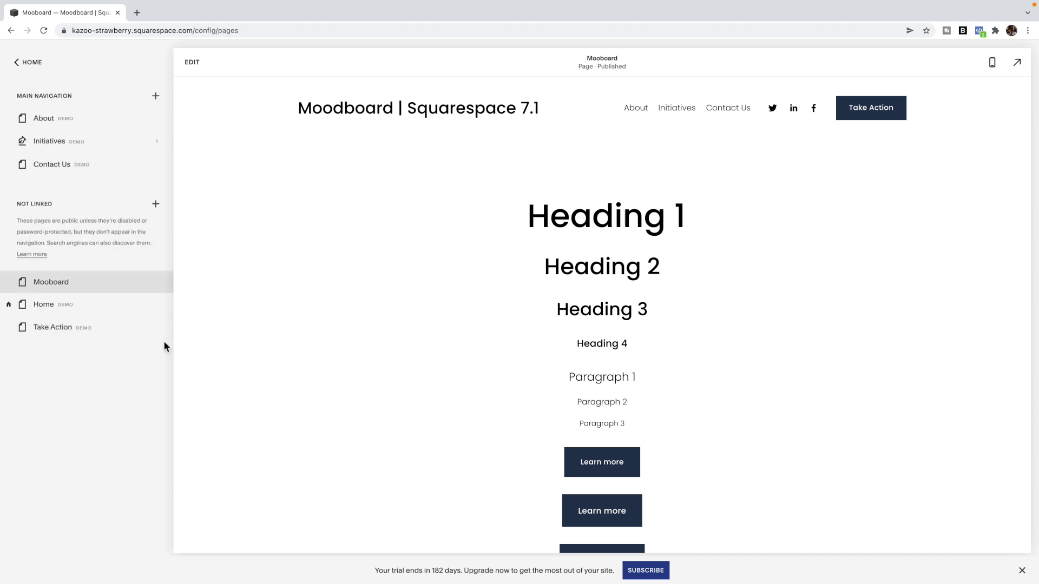
- Set Mooboard as the homepage from its page settings, confirm, and close the settings
{"action": "left_click", "coordinate": [157, 281]}
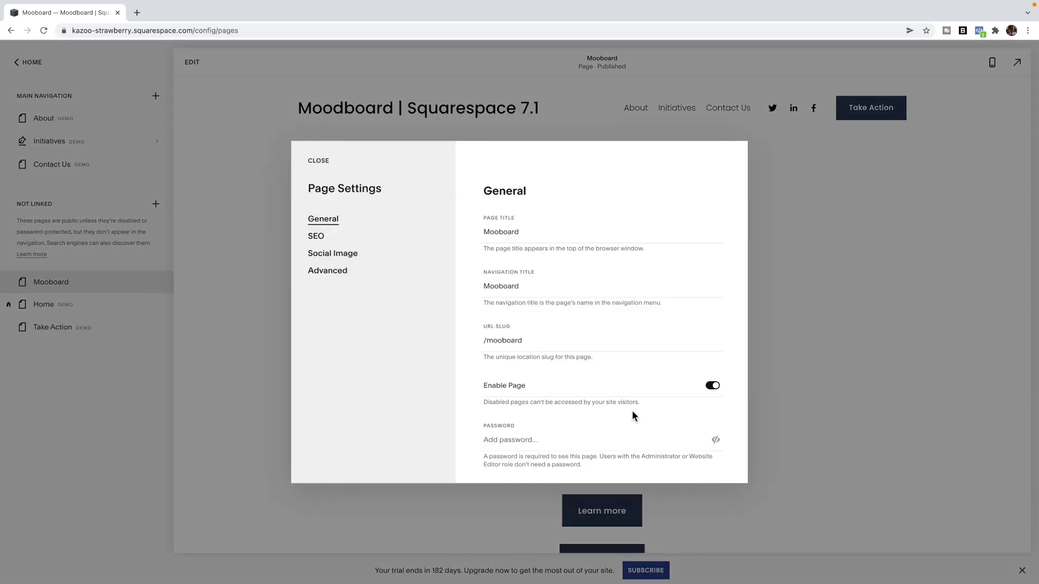
{"action": "scroll", "coordinate": [632, 416], "scroll_direction": "down", "scroll_amount": 3}
{"action": "left_click", "coordinate": [527, 434]}
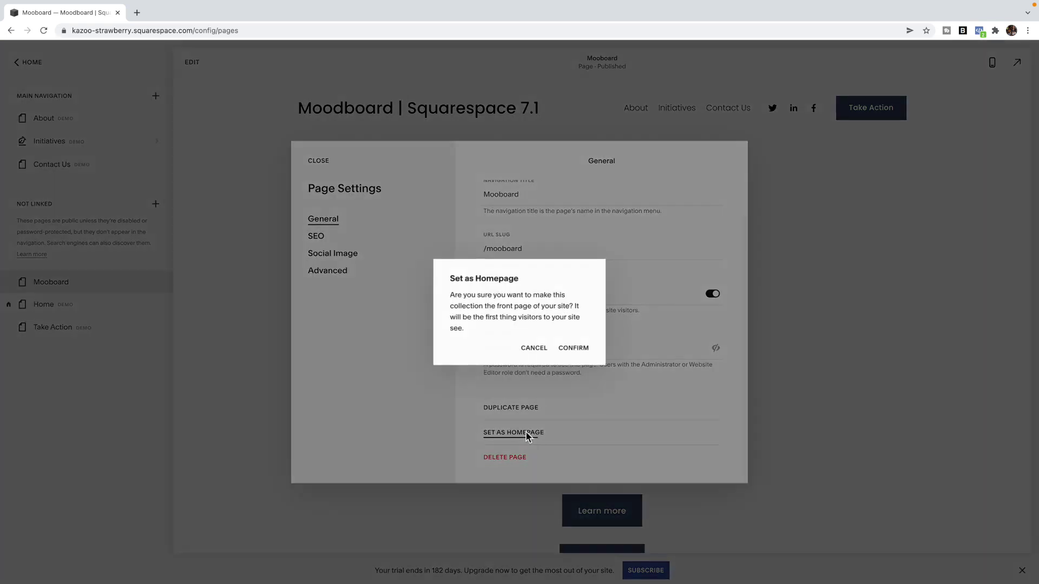
{"action": "left_click", "coordinate": [574, 349]}
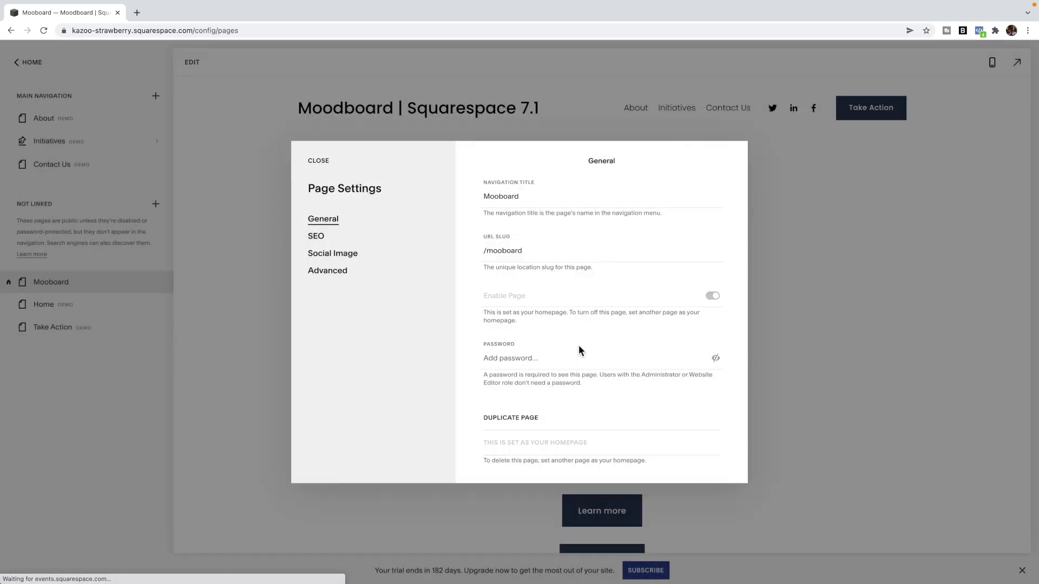
{"action": "left_click", "coordinate": [319, 162]}
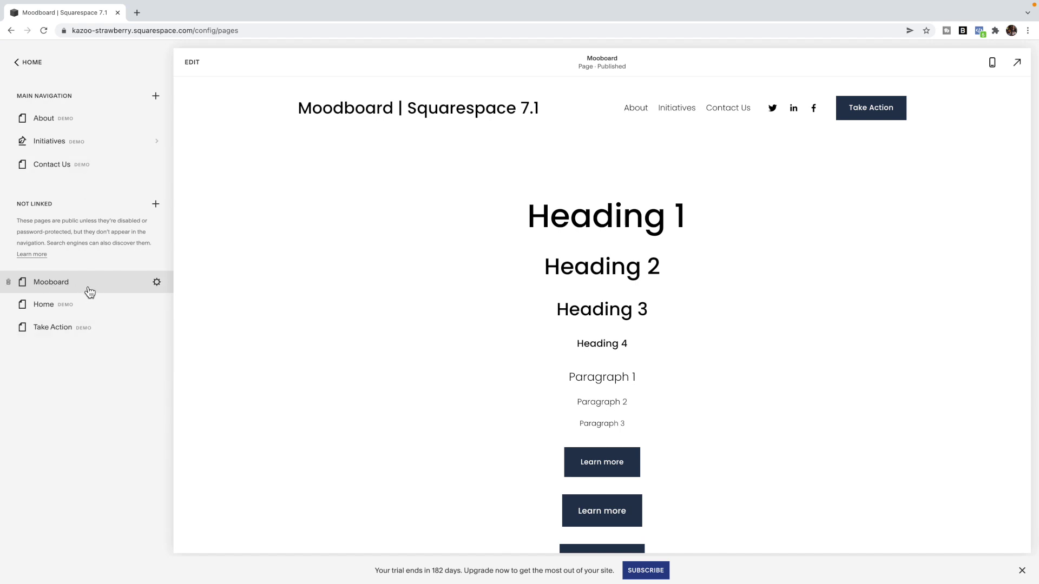
{"action": "left_click", "coordinate": [34, 68]}
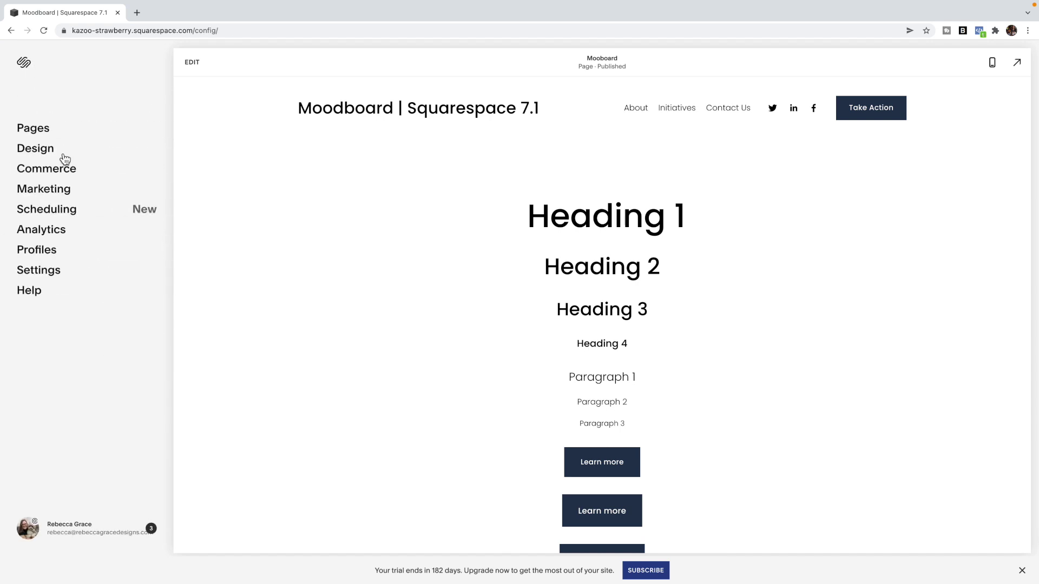
- In Settings > Site Availability, change the site from Private to Password Protected
{"action": "left_click", "coordinate": [48, 278]}
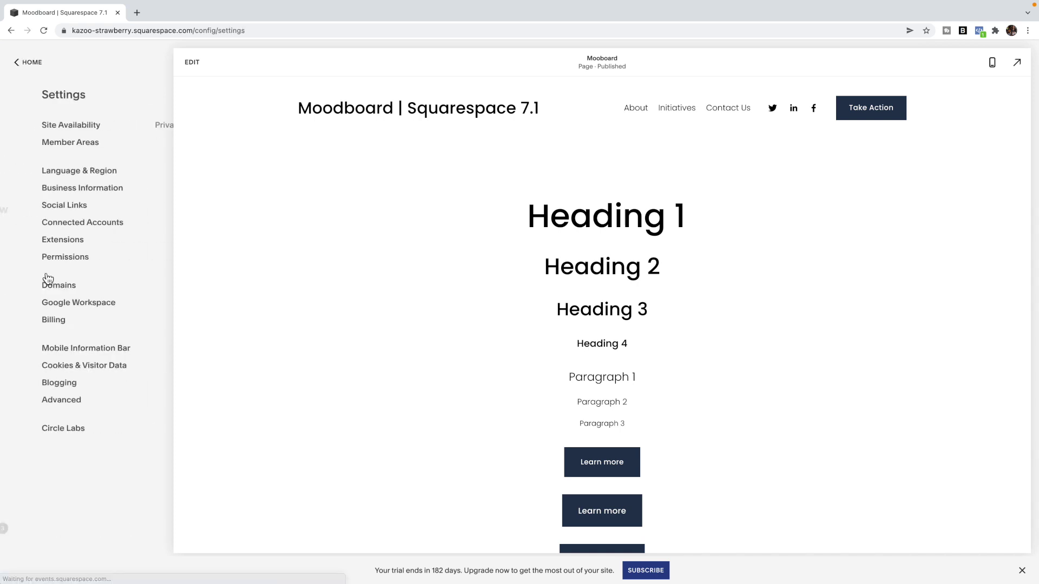
{"action": "left_click", "coordinate": [65, 126]}
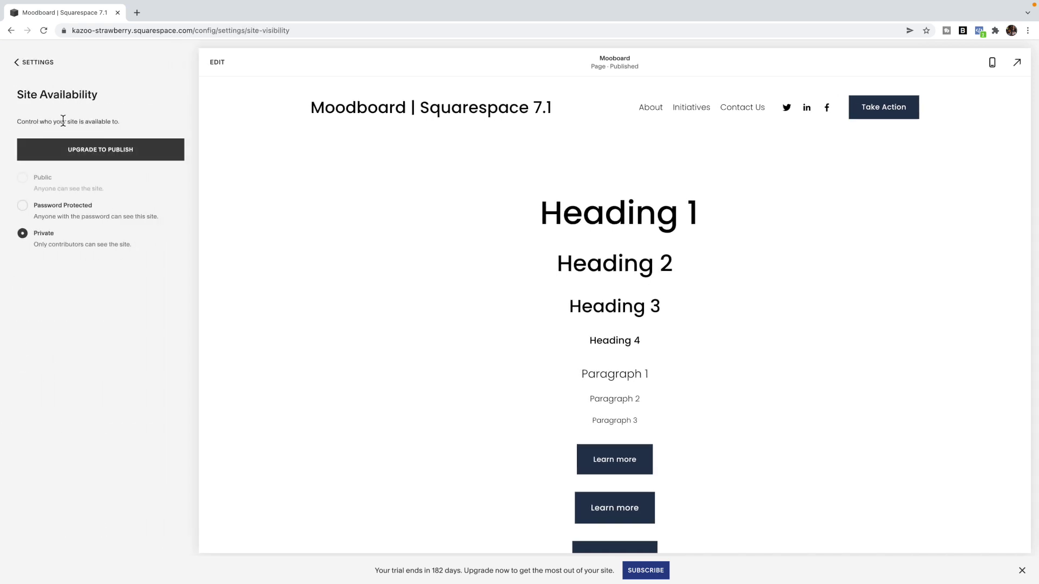
{"action": "left_click", "coordinate": [26, 207]}
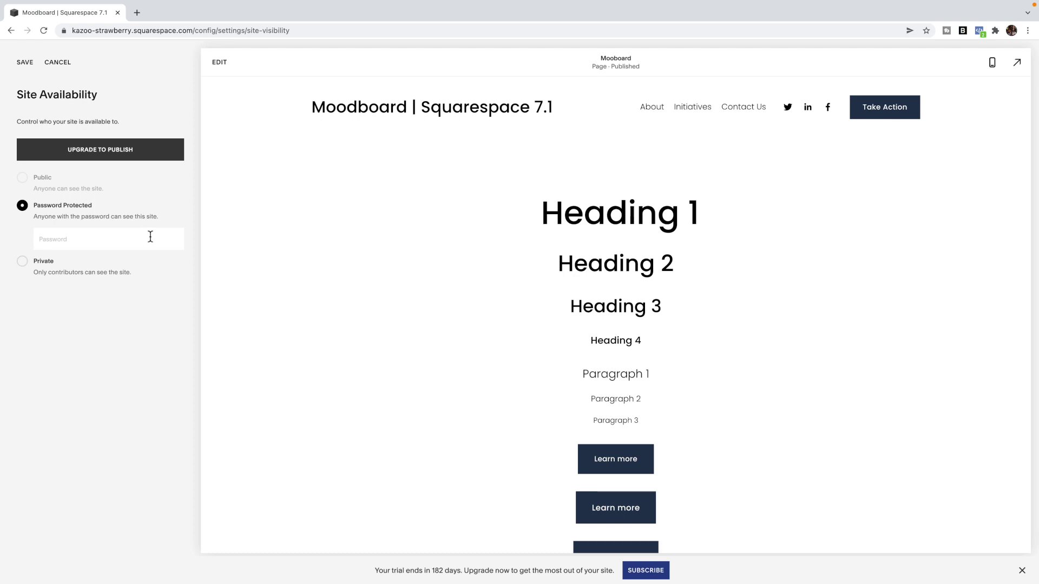
{"action": "scroll", "coordinate": [529, 224], "scroll_direction": "down", "scroll_amount": 15}
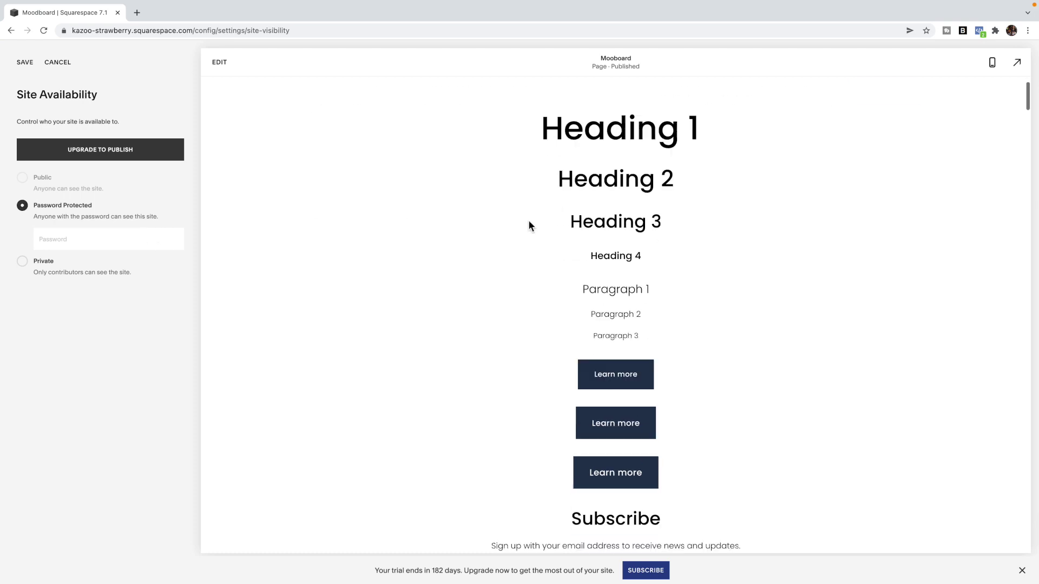
{"action": "scroll", "coordinate": [528, 220], "scroll_direction": "down", "scroll_amount": 15}
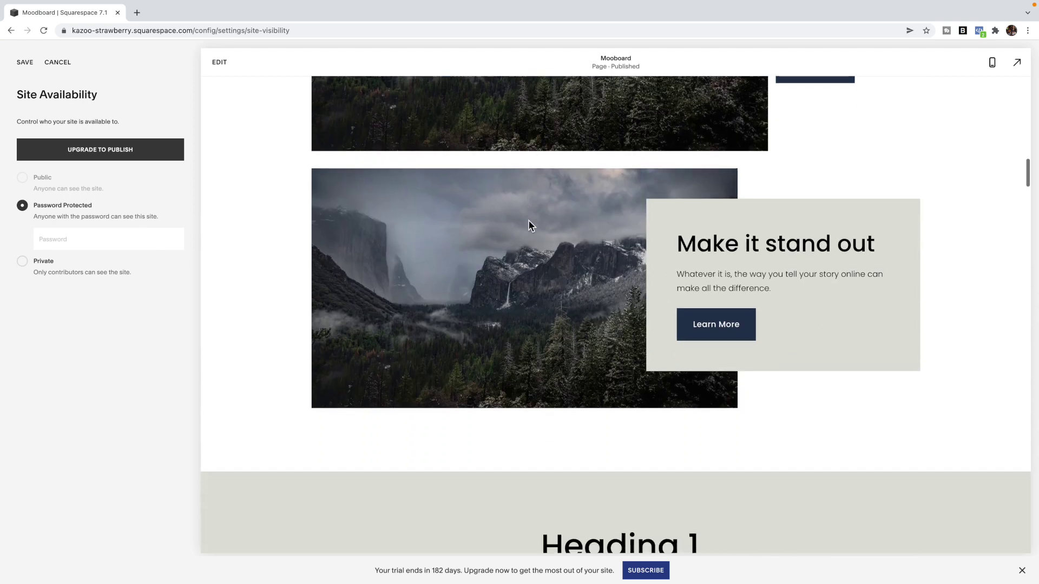
{"action": "scroll", "coordinate": [529, 224], "scroll_direction": "up", "scroll_amount": 15}
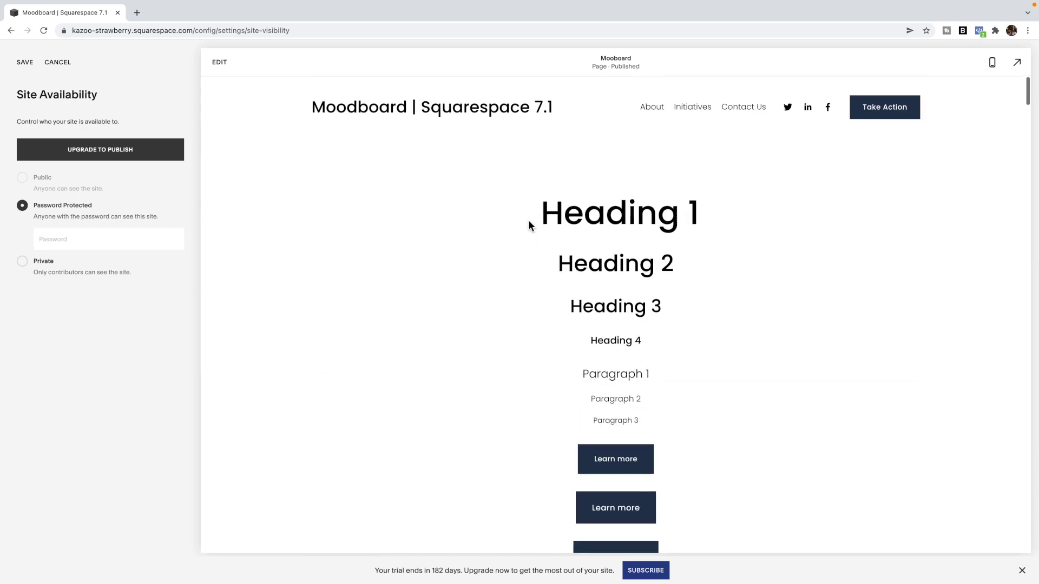